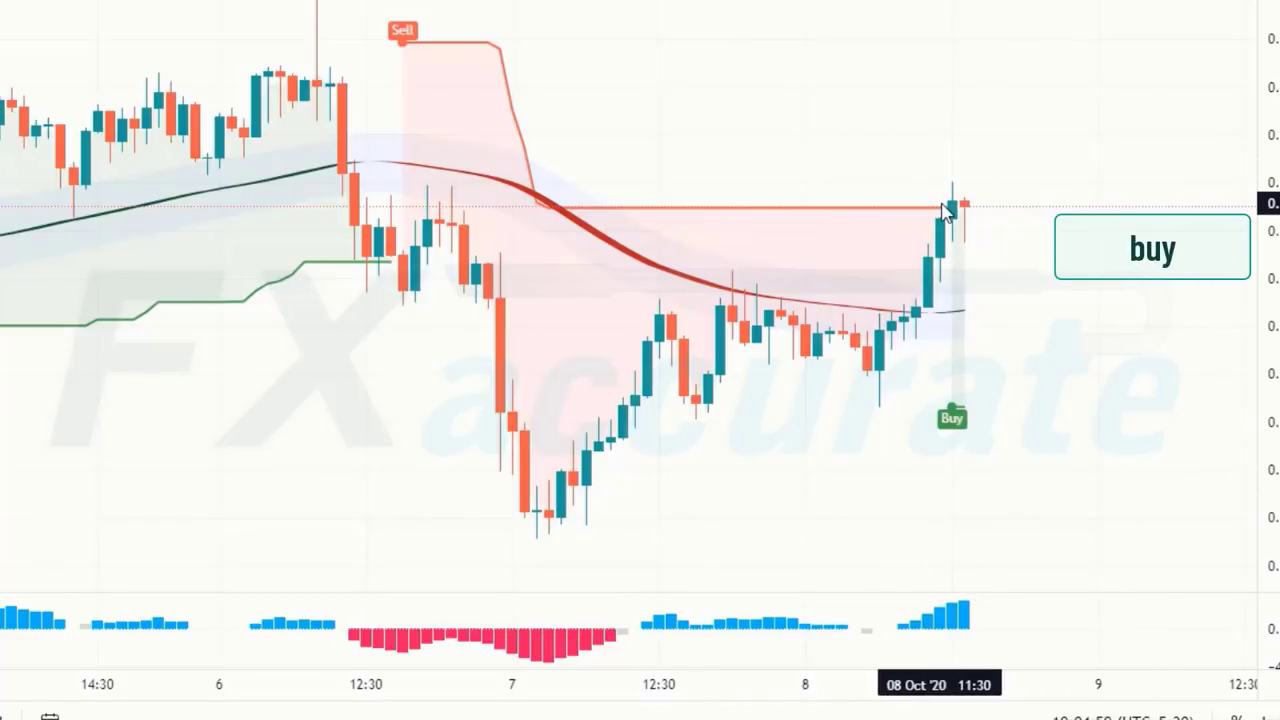
Step: Draw rectangles marking the buy entry and stop-loss, plus a 2x target line at 0.72148
{"action": "left_click_drag", "start_coordinate": [945, 210], "coordinate": [1186, 186]}
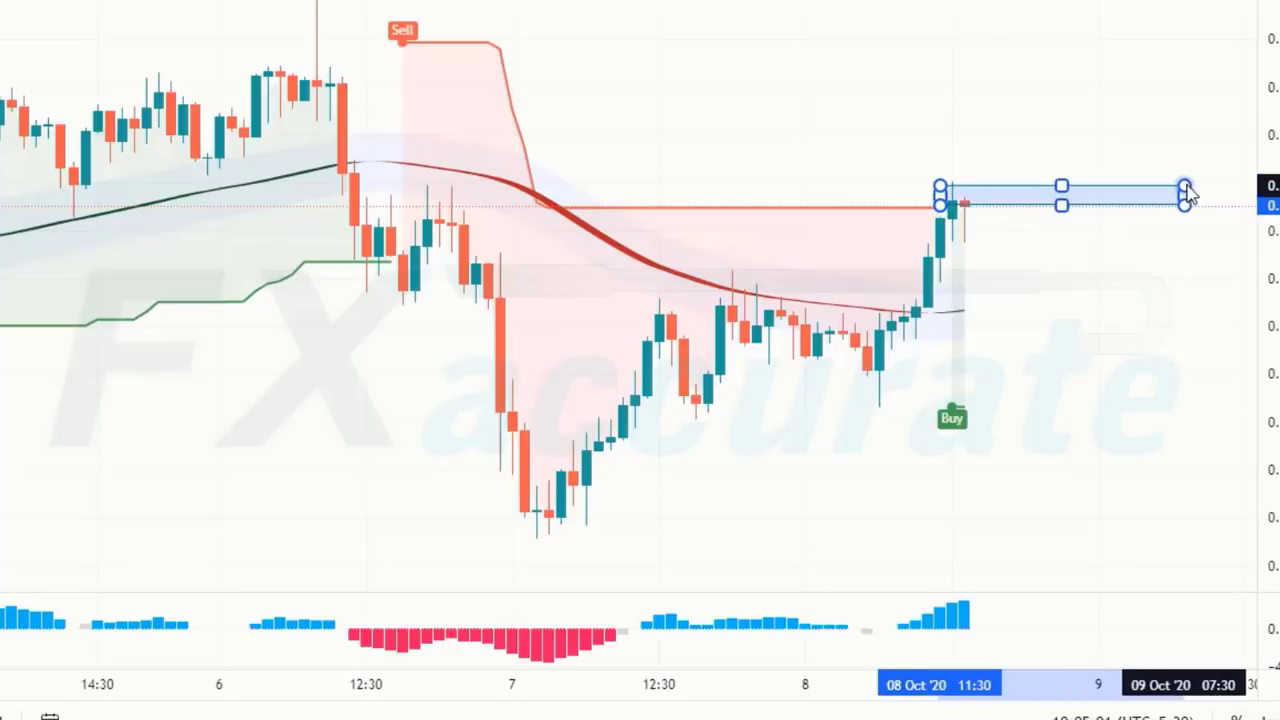
{"action": "left_click_drag", "start_coordinate": [1180, 258], "coordinate": [1182, 258]}
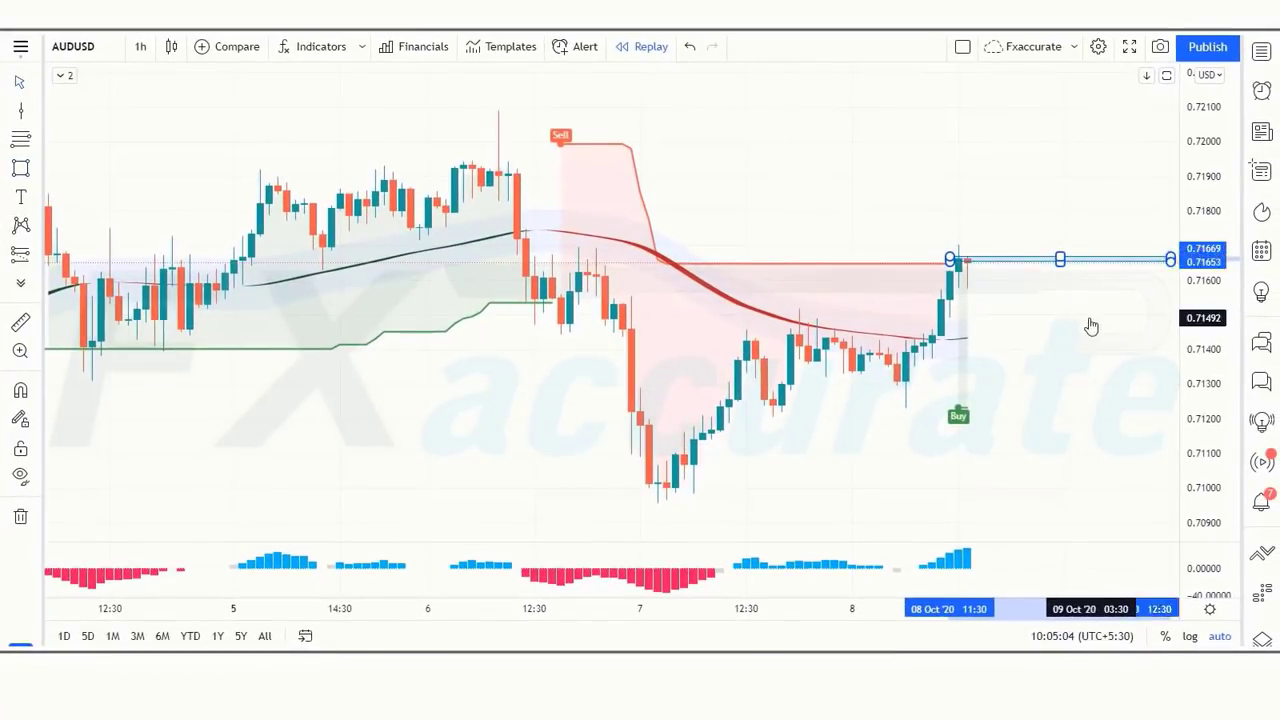
{"action": "left_click", "coordinate": [1010, 450]}
{"action": "left_click_drag", "start_coordinate": [956, 360], "coordinate": [1170, 366]}
{"action": "left_click", "coordinate": [1031, 466]}
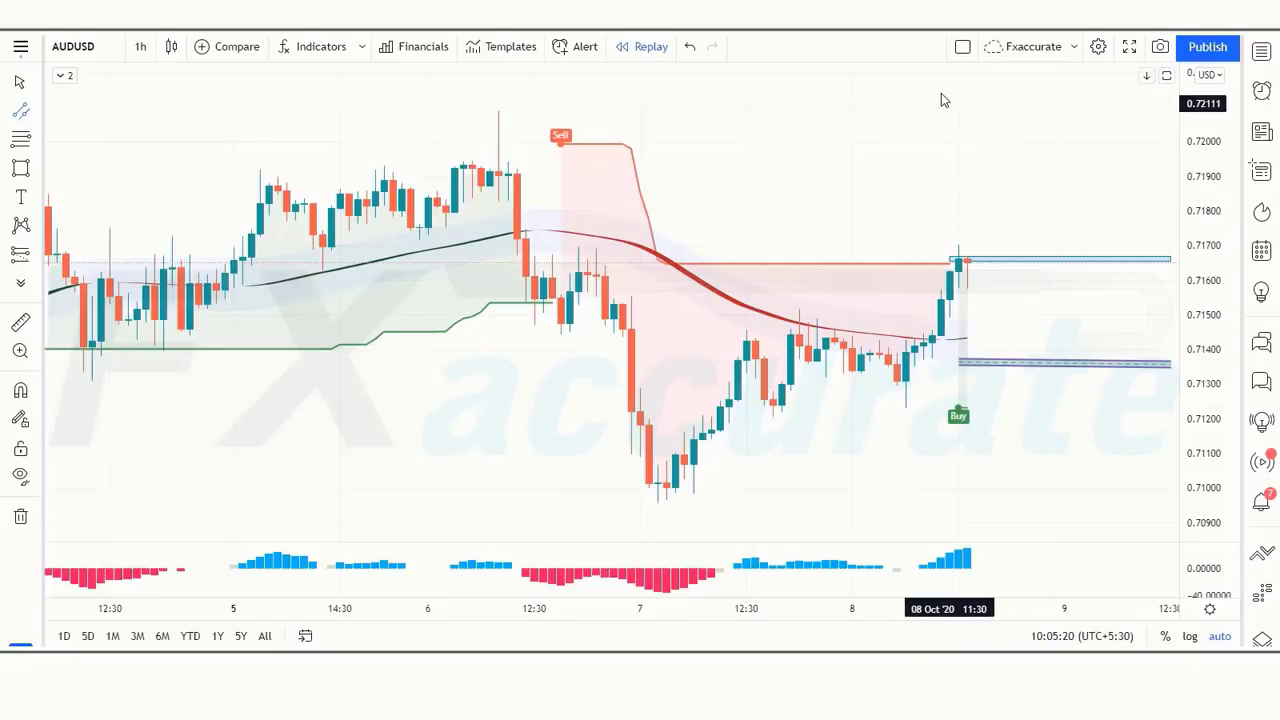
{"action": "left_click_drag", "start_coordinate": [940, 88], "coordinate": [1170, 96]}
{"action": "left_click", "coordinate": [1000, 90]}
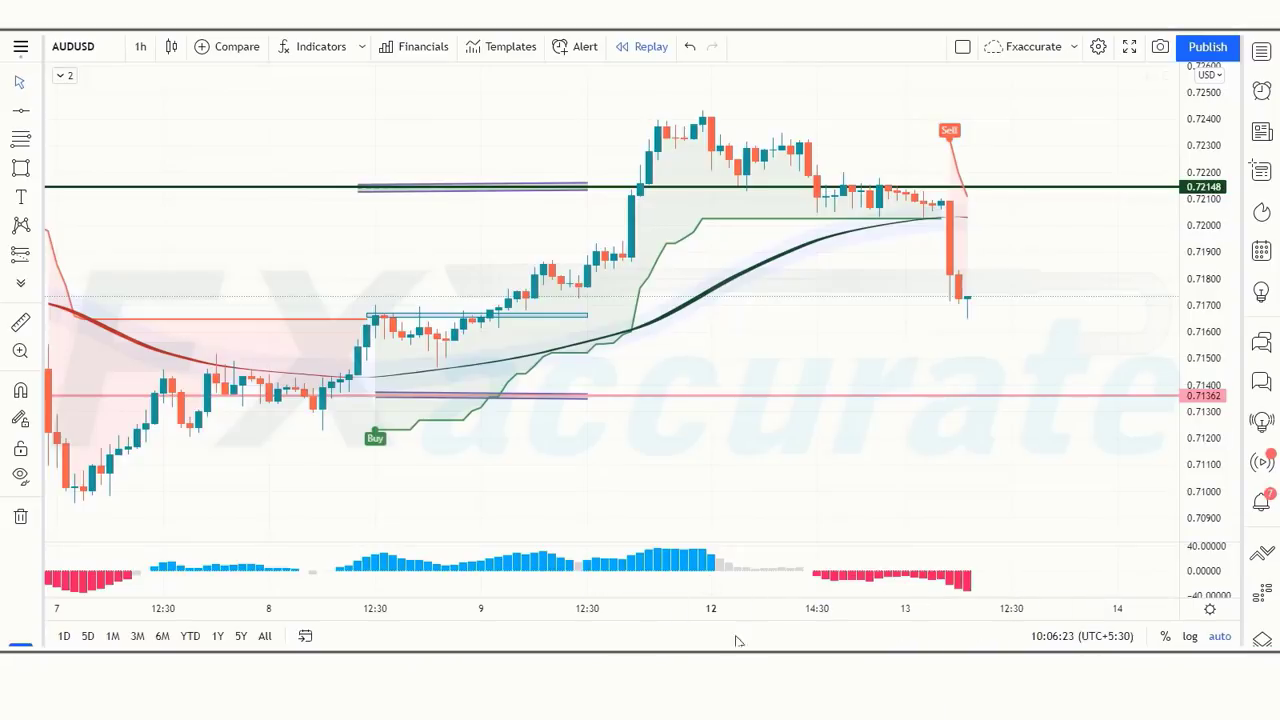
Step: Remove all existing drawings and draw the sell trade's stop-loss line at the Dziwne level
{"action": "left_click", "coordinate": [35, 519]}
{"action": "left_click", "coordinate": [90, 514]}
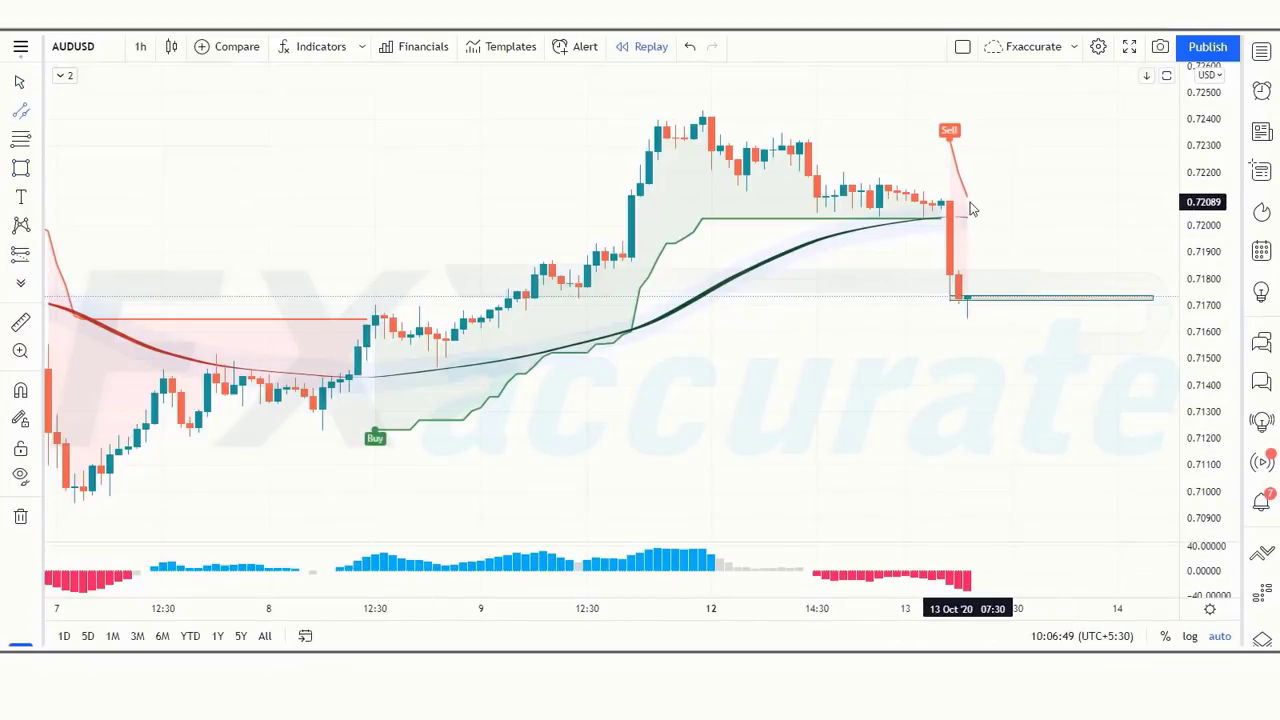
{"action": "left_click", "coordinate": [958, 206]}
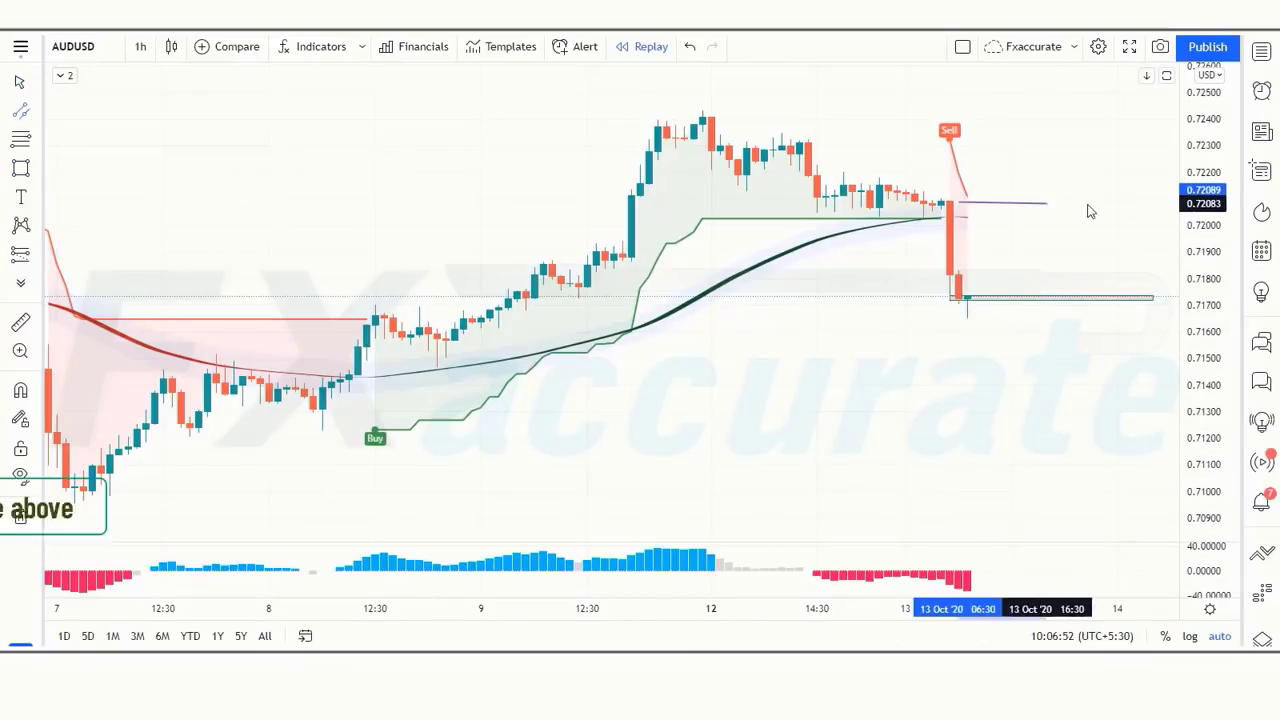
{"action": "left_click", "coordinate": [1178, 199]}
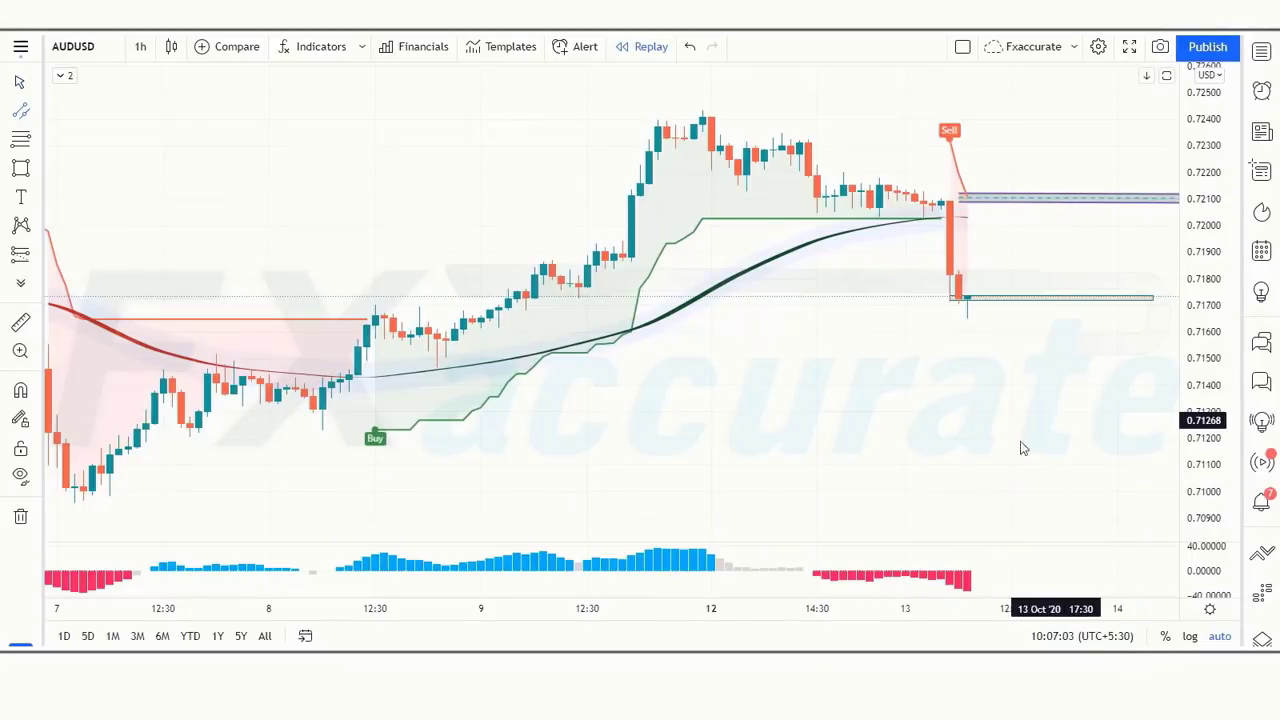
Step: Draw the 2x target line, then full-width lines at 0.71082 target and 0.72101 stop
{"action": "left_click", "coordinate": [933, 465]}
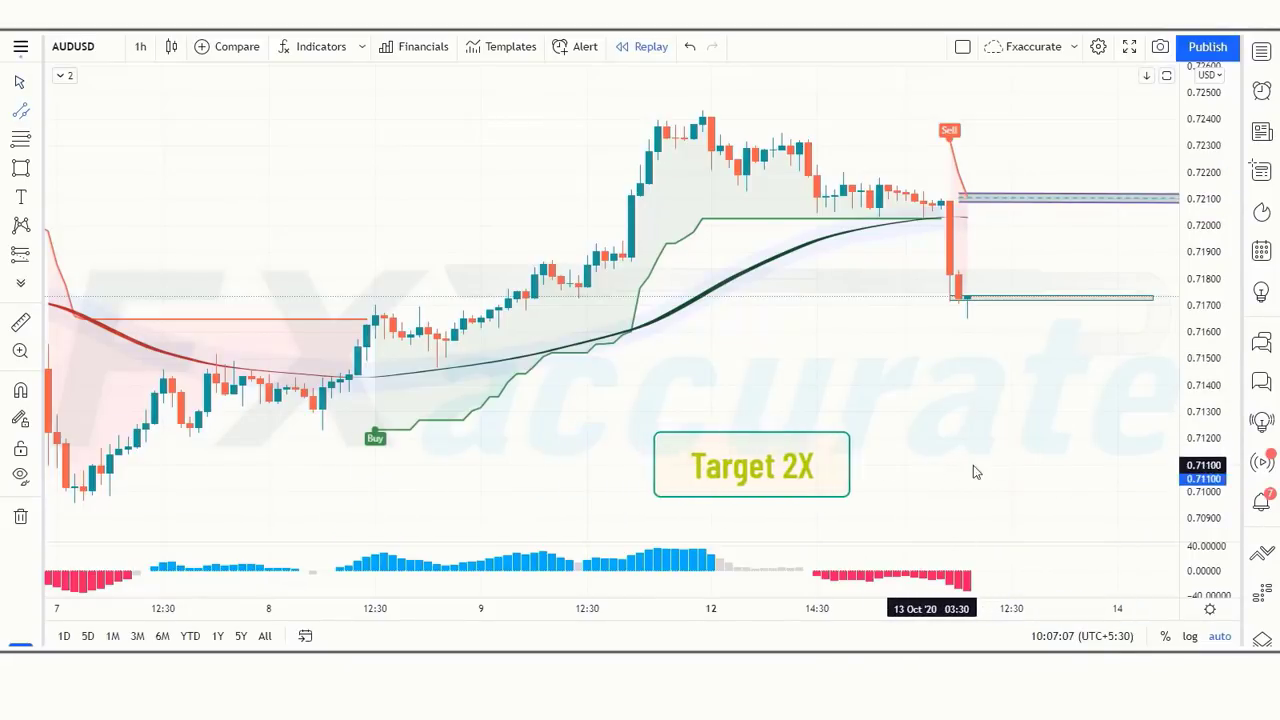
{"action": "left_click", "coordinate": [1172, 474]}
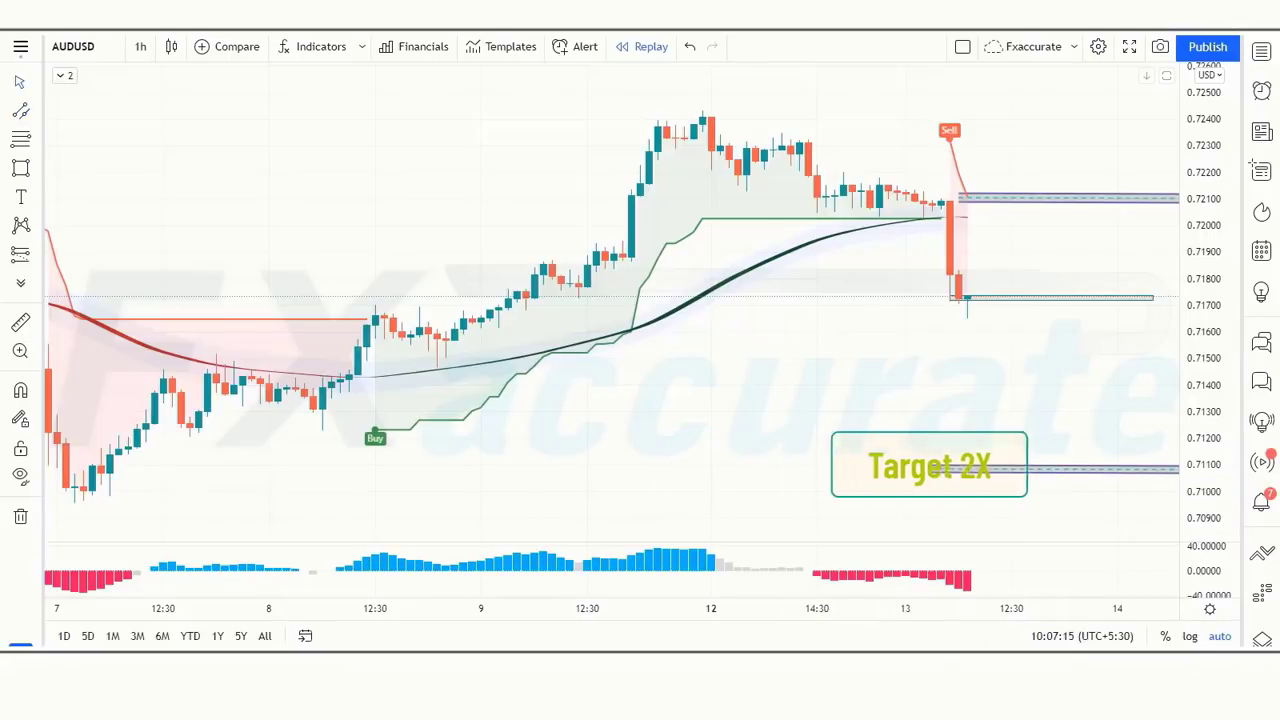
{"action": "left_click", "coordinate": [1002, 470]}
{"action": "left_click", "coordinate": [1060, 204]}
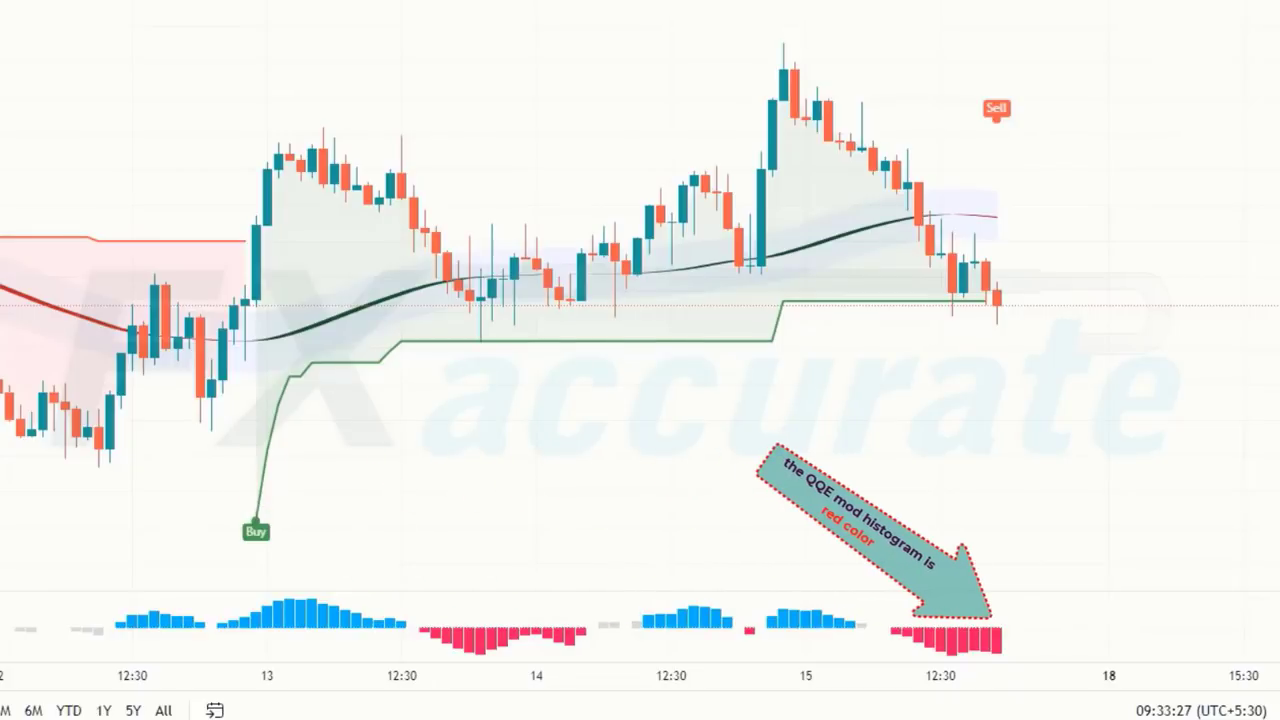
Step: Place a short position at the latest candle with about 2:1 reward-to-risk
{"action": "left_click", "coordinate": [998, 307]}
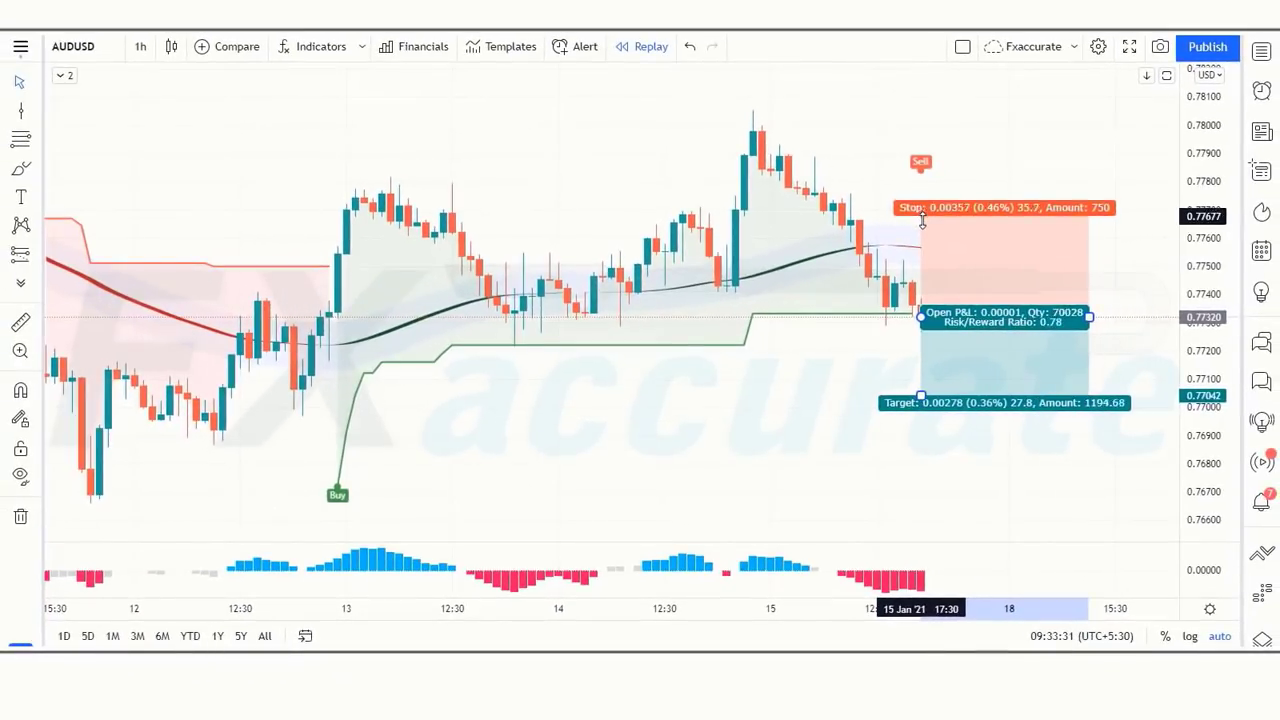
{"action": "left_click_drag", "start_coordinate": [923, 218], "coordinate": [923, 226]}
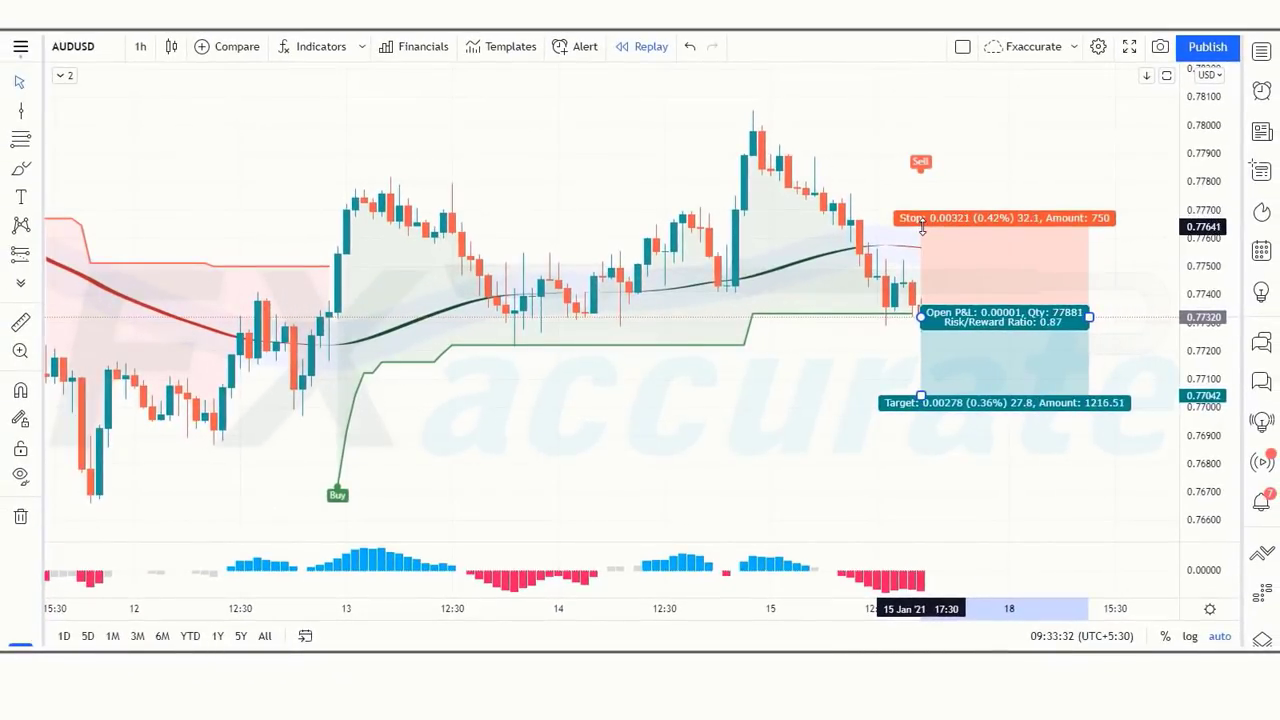
{"action": "left_click_drag", "start_coordinate": [921, 395], "coordinate": [930, 506]}
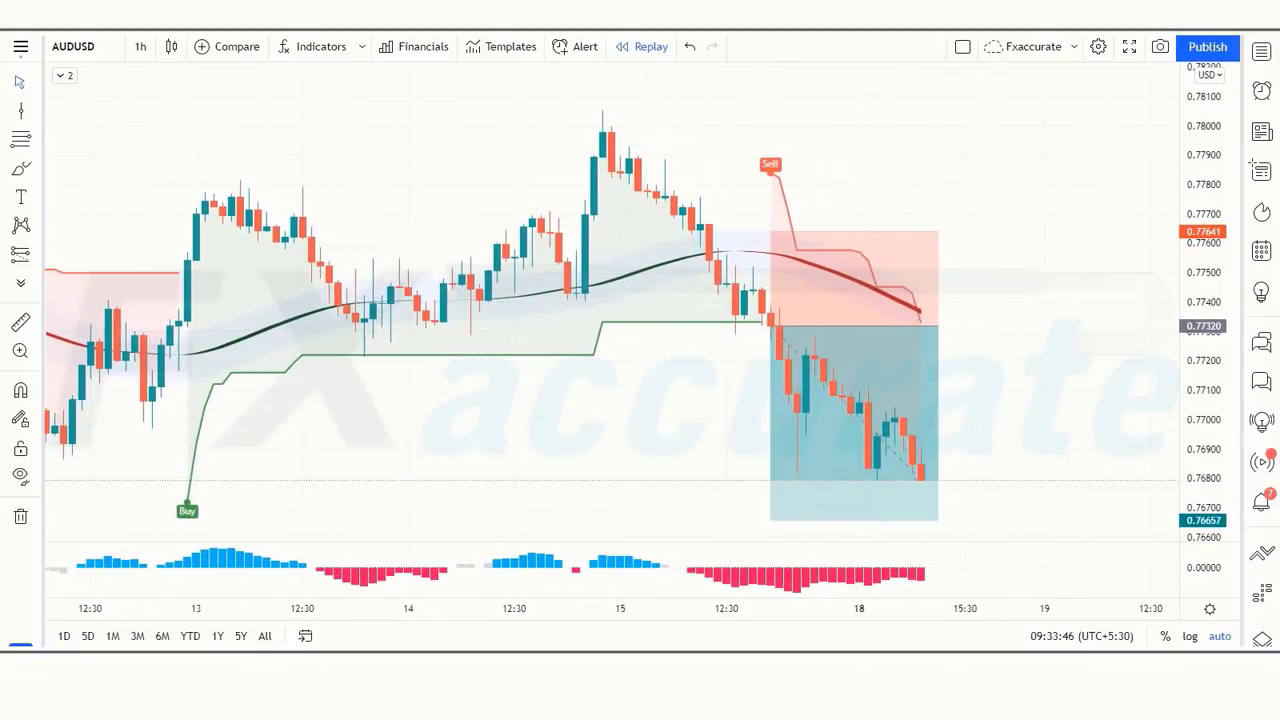
Step: Stretch the short position box rightward, then shorten it back toward the exit candle
{"action": "left_click", "coordinate": [919, 316]}
{"action": "left_click_drag", "start_coordinate": [929, 326], "coordinate": [1171, 330]}
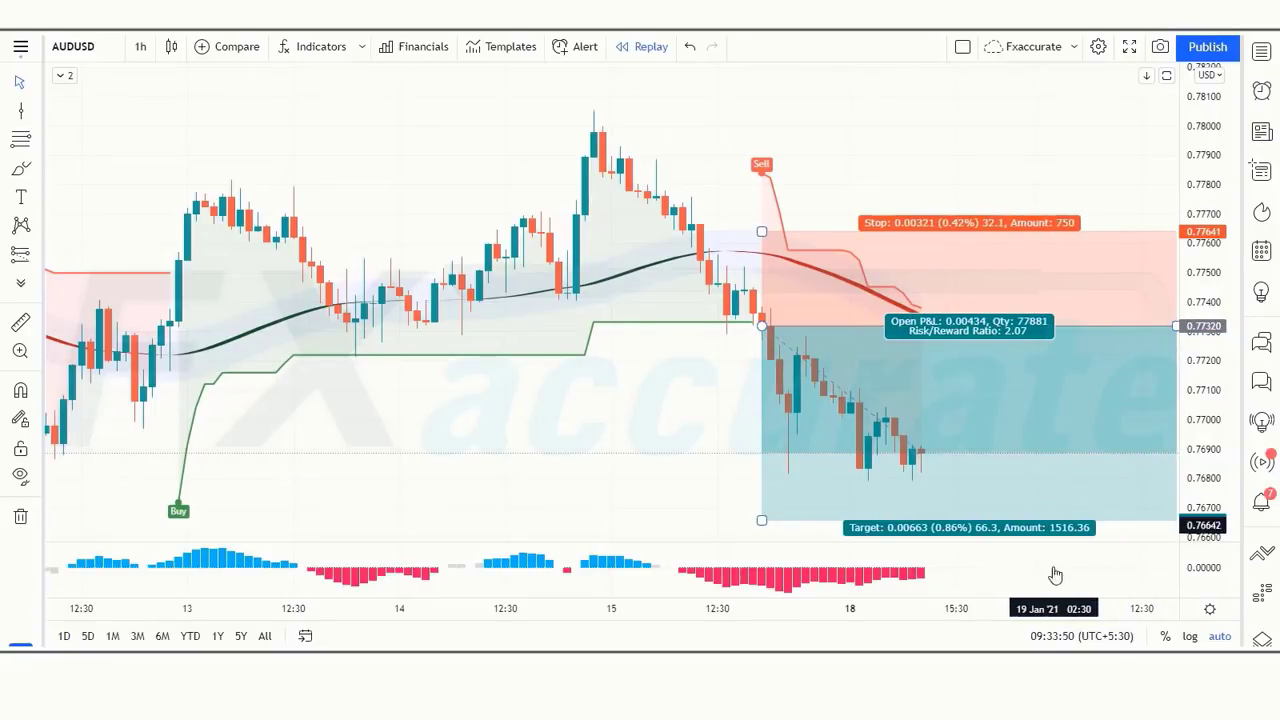
{"action": "left_click", "coordinate": [614, 477]}
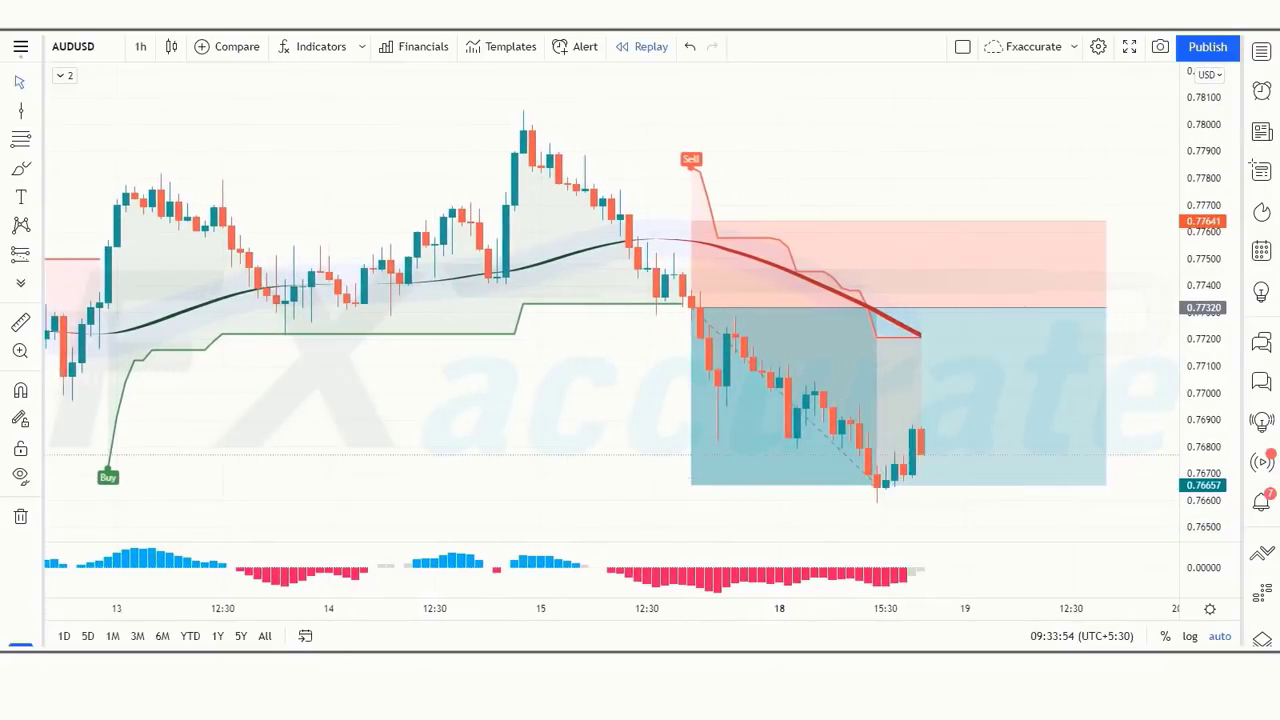
{"action": "left_click", "coordinate": [1024, 307]}
{"action": "left_click_drag", "start_coordinate": [1024, 307], "coordinate": [822, 307]}
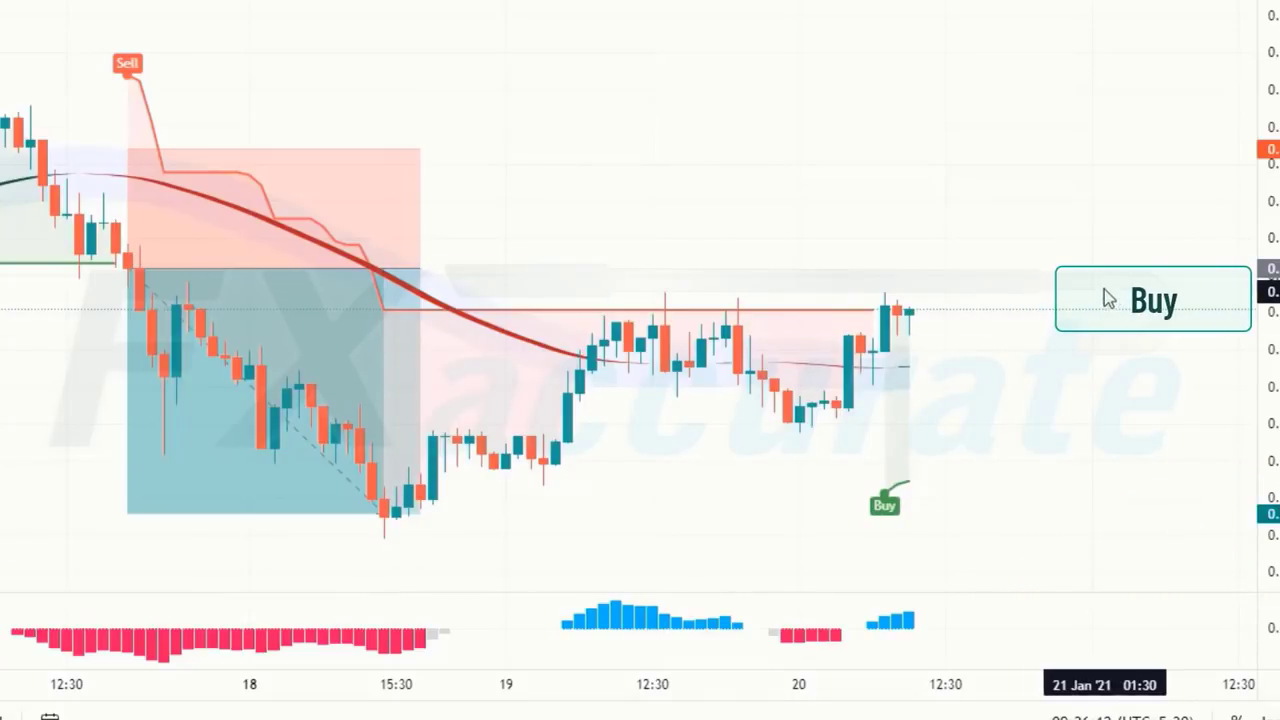
Step: Place a long position at the latest candle, raising stop and target for about 2.1 R/R
{"action": "left_click", "coordinate": [910, 310]}
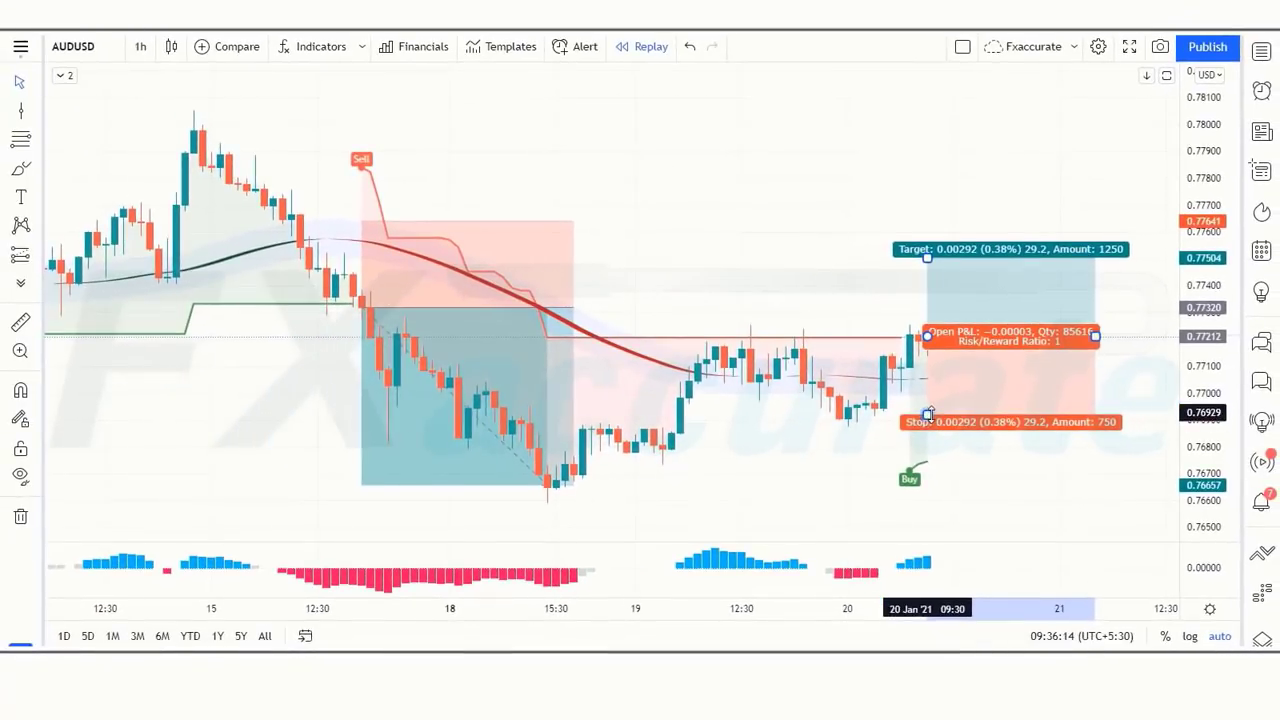
{"action": "left_click_drag", "start_coordinate": [928, 415], "coordinate": [927, 394]}
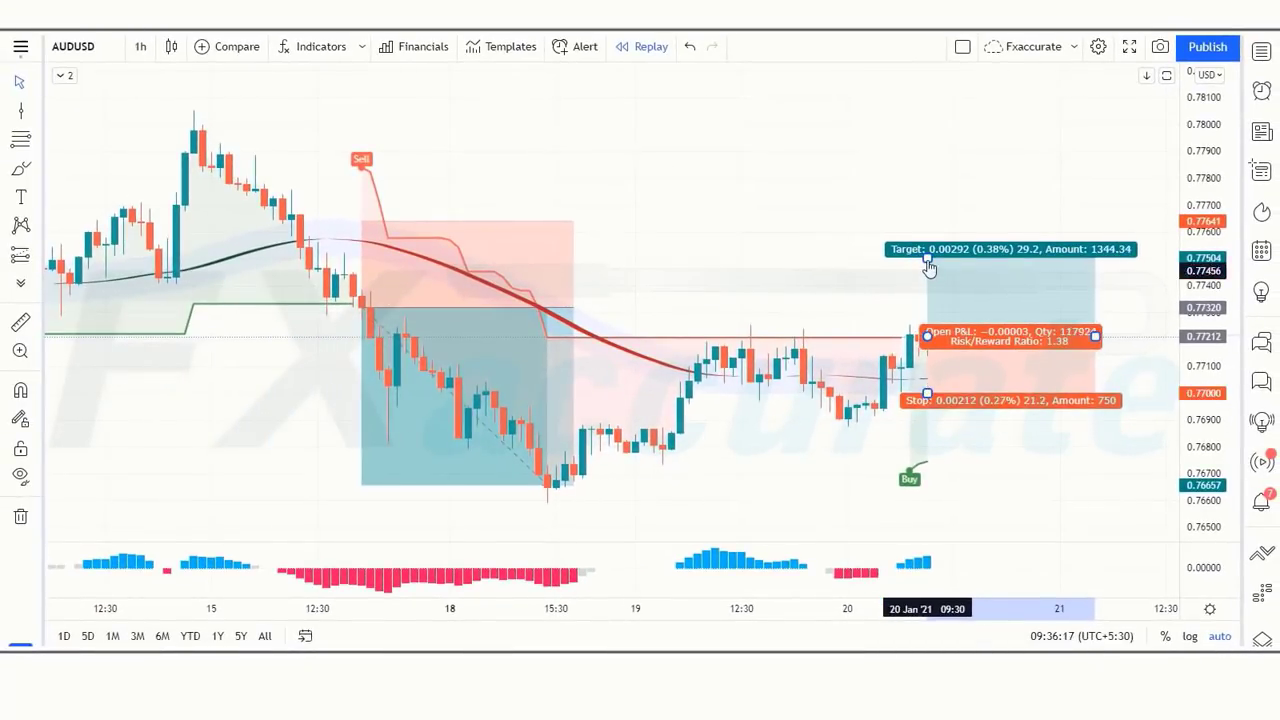
{"action": "left_click_drag", "start_coordinate": [929, 248], "coordinate": [937, 221]}
{"action": "left_click", "coordinate": [848, 440]}
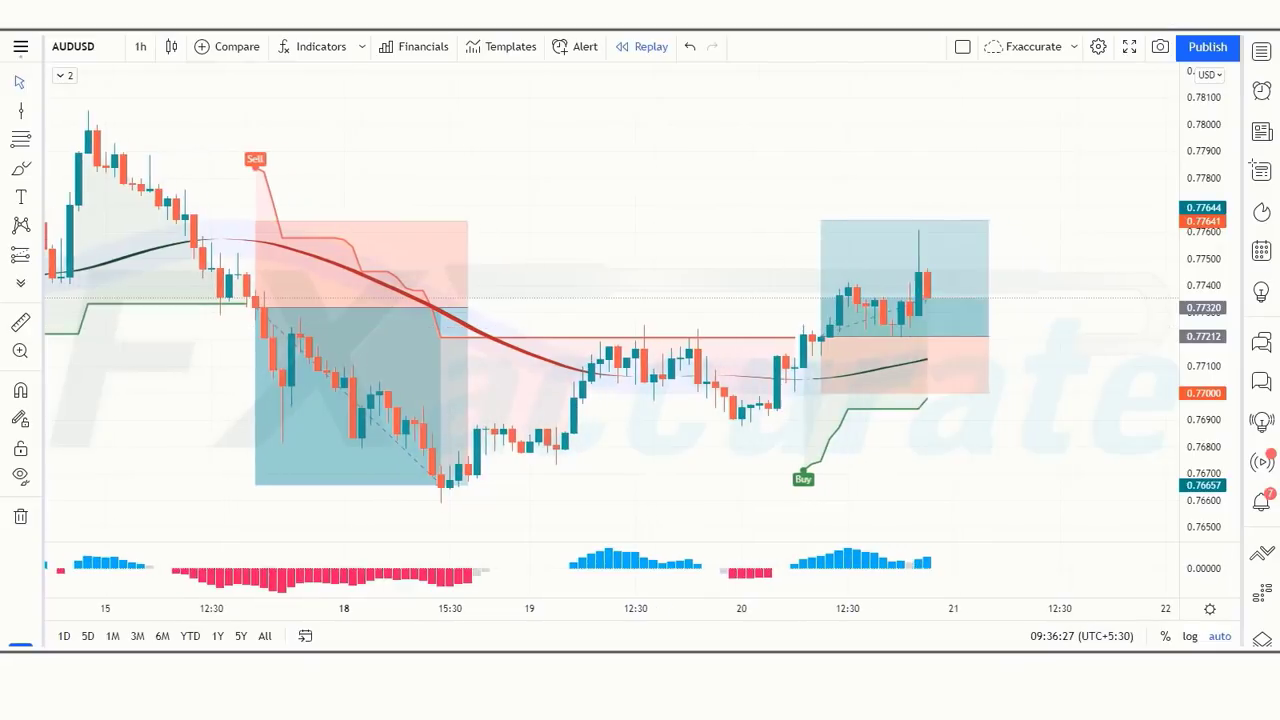
Step: Widen the long position box across more candles and check its result
{"action": "left_click", "coordinate": [958, 348]}
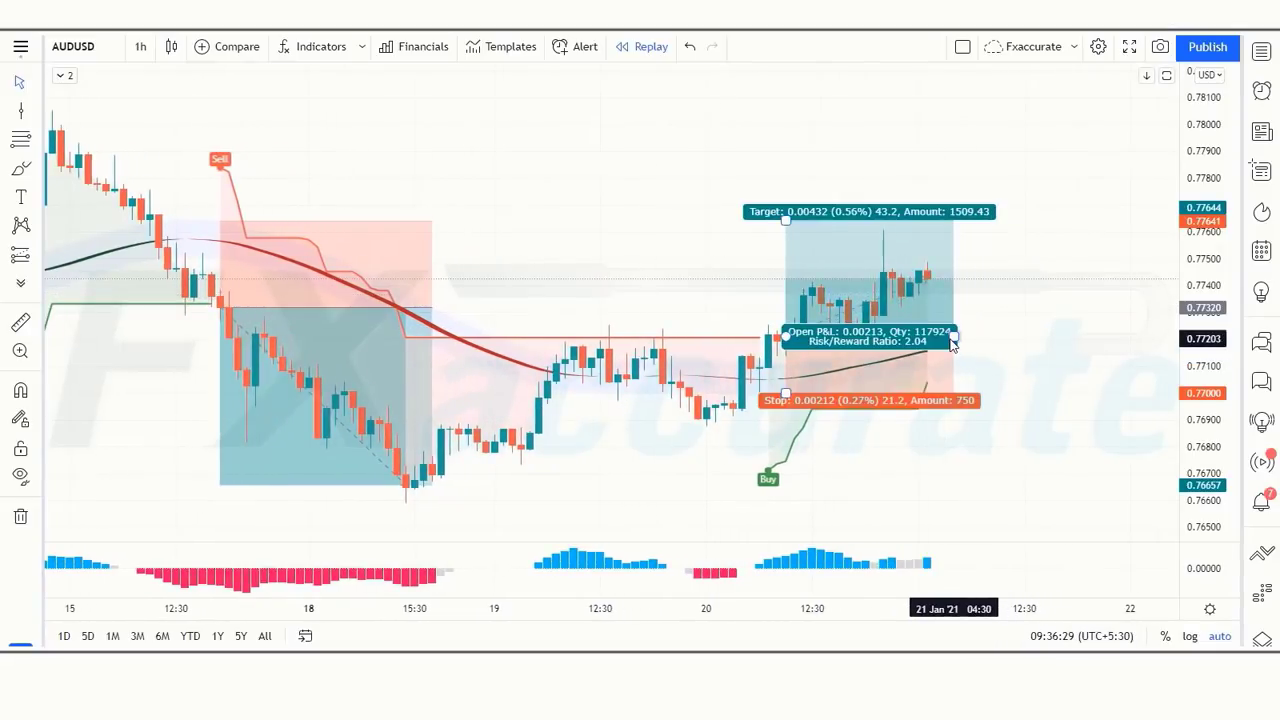
{"action": "left_click_drag", "start_coordinate": [1036, 356], "coordinate": [1092, 383]}
{"action": "left_click", "coordinate": [1108, 455]}
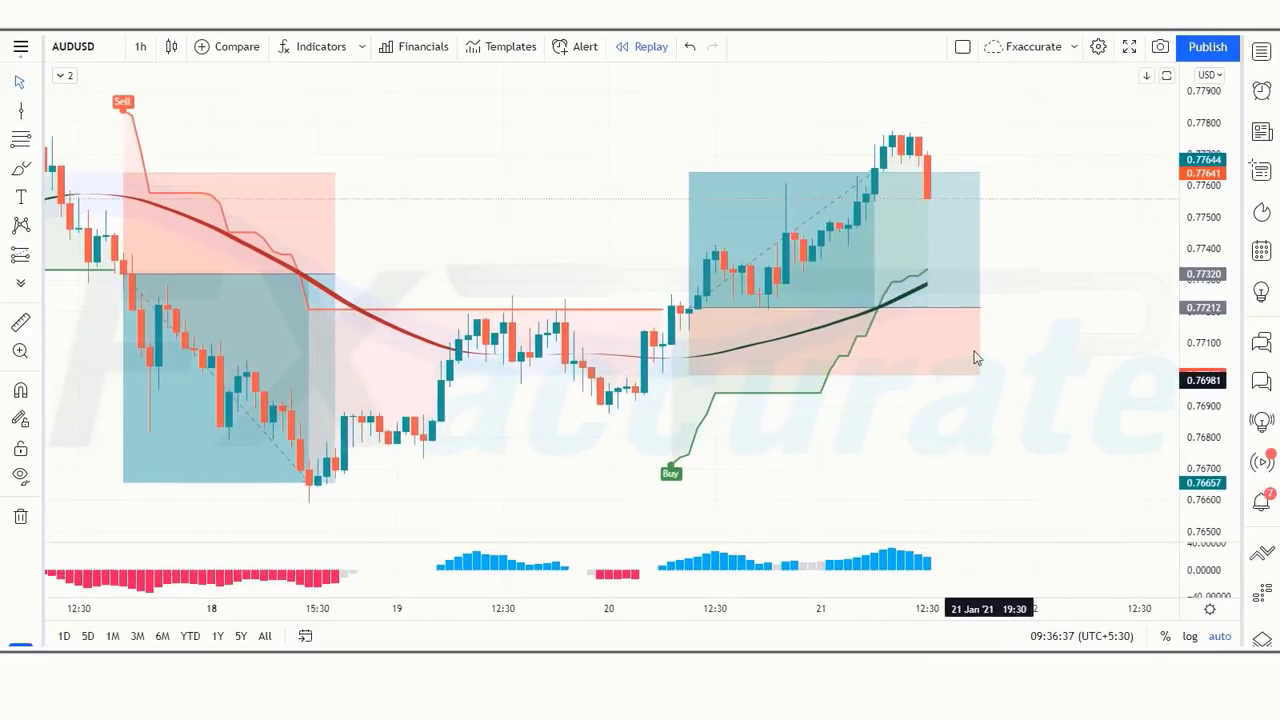
{"action": "left_click", "coordinate": [974, 307]}
{"action": "left_click", "coordinate": [993, 348]}
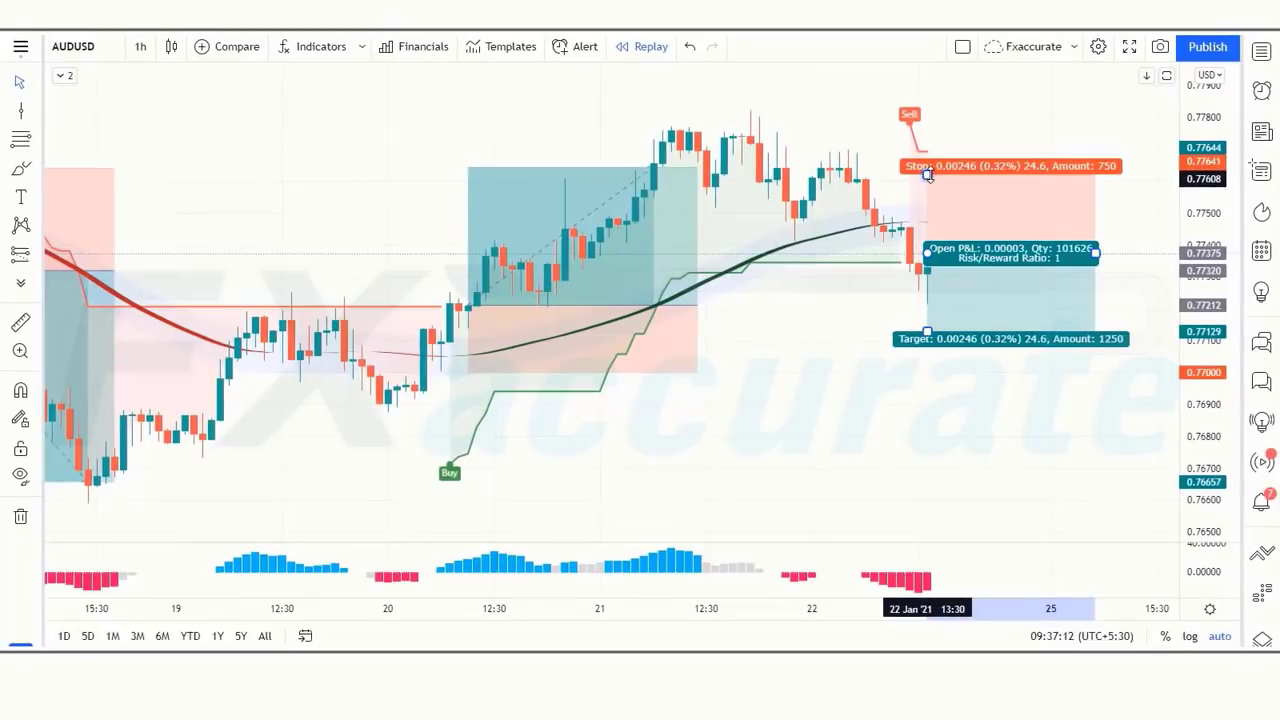
Step: Tighten the short position's stop and extend its target to a 2.13 risk/reward
{"action": "left_click_drag", "start_coordinate": [927, 174], "coordinate": [927, 202]}
{"action": "mouse_move", "coordinate": [928, 340]}
{"action": "left_mouse_down"}
{"action": "mouse_move", "coordinate": [928, 372]}
{"action": "mouse_move", "coordinate": [931, 360]}
{"action": "left_mouse_up"}
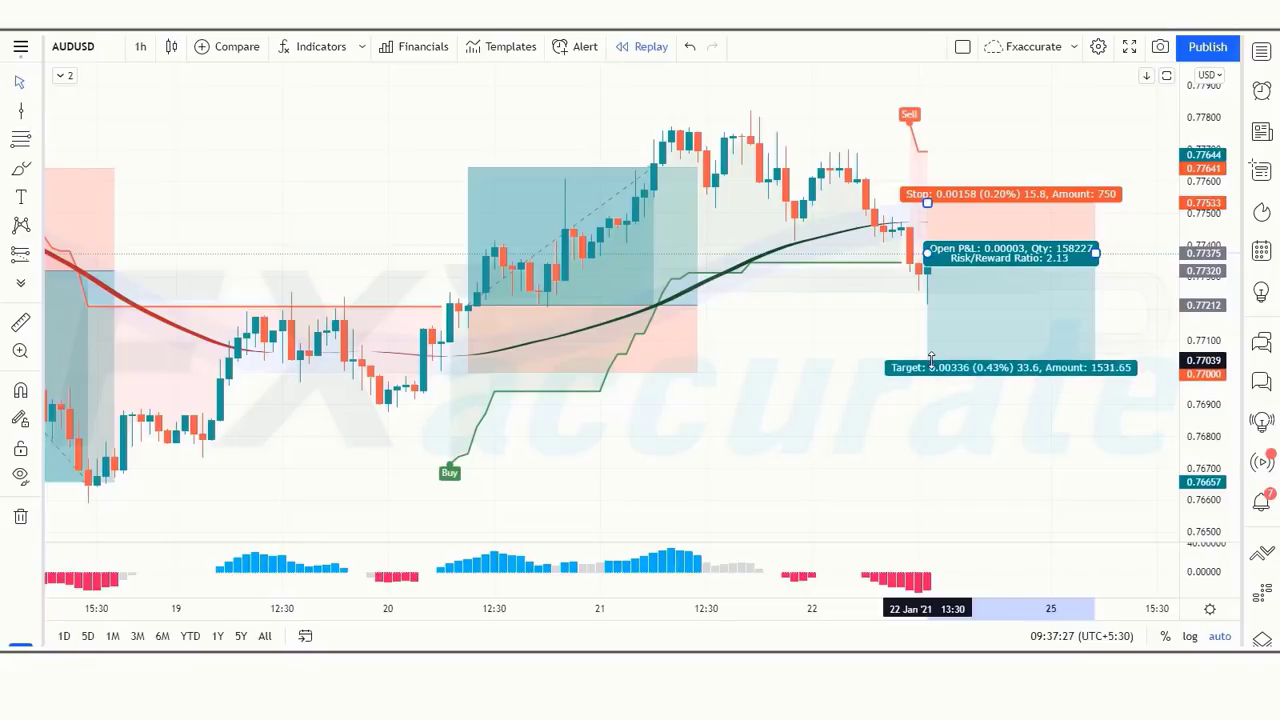
{"action": "left_click", "coordinate": [912, 473]}
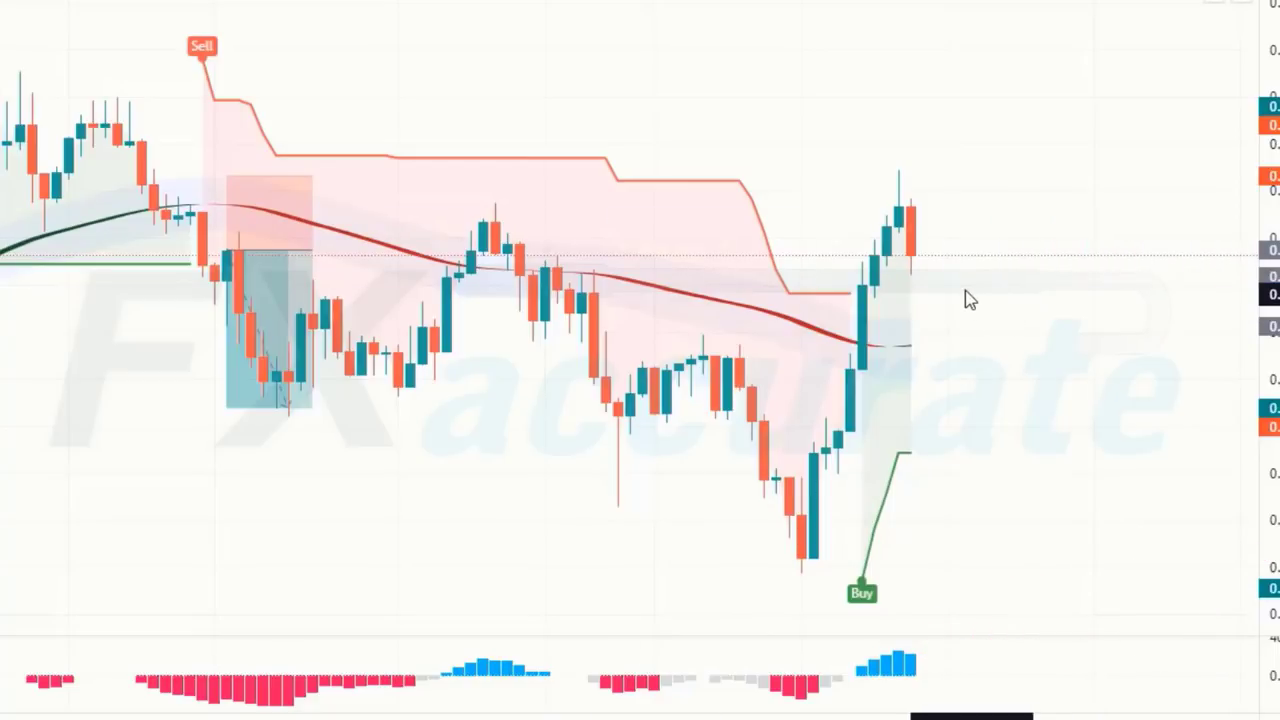
Step: Place a long position at the Buy signal with a lowered stop and raised target, about 2.09 R/R
{"action": "left_click", "coordinate": [928, 267]}
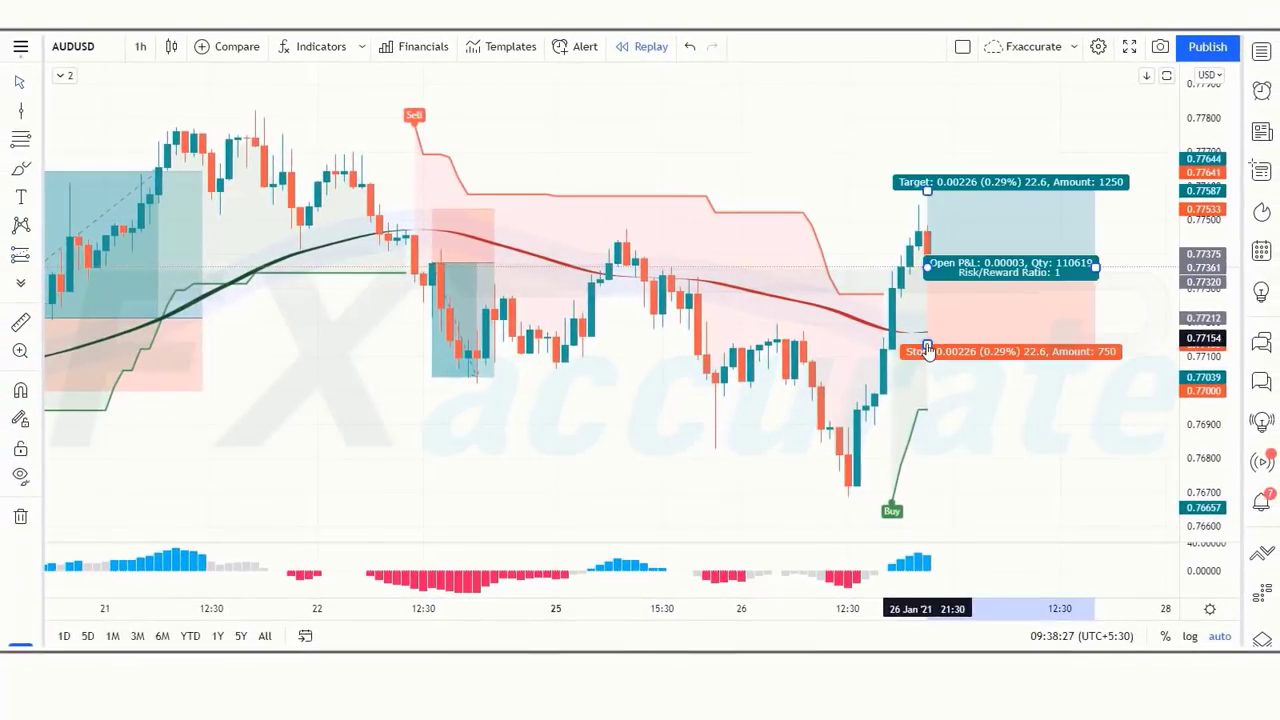
{"action": "left_click_drag", "start_coordinate": [928, 347], "coordinate": [928, 355]}
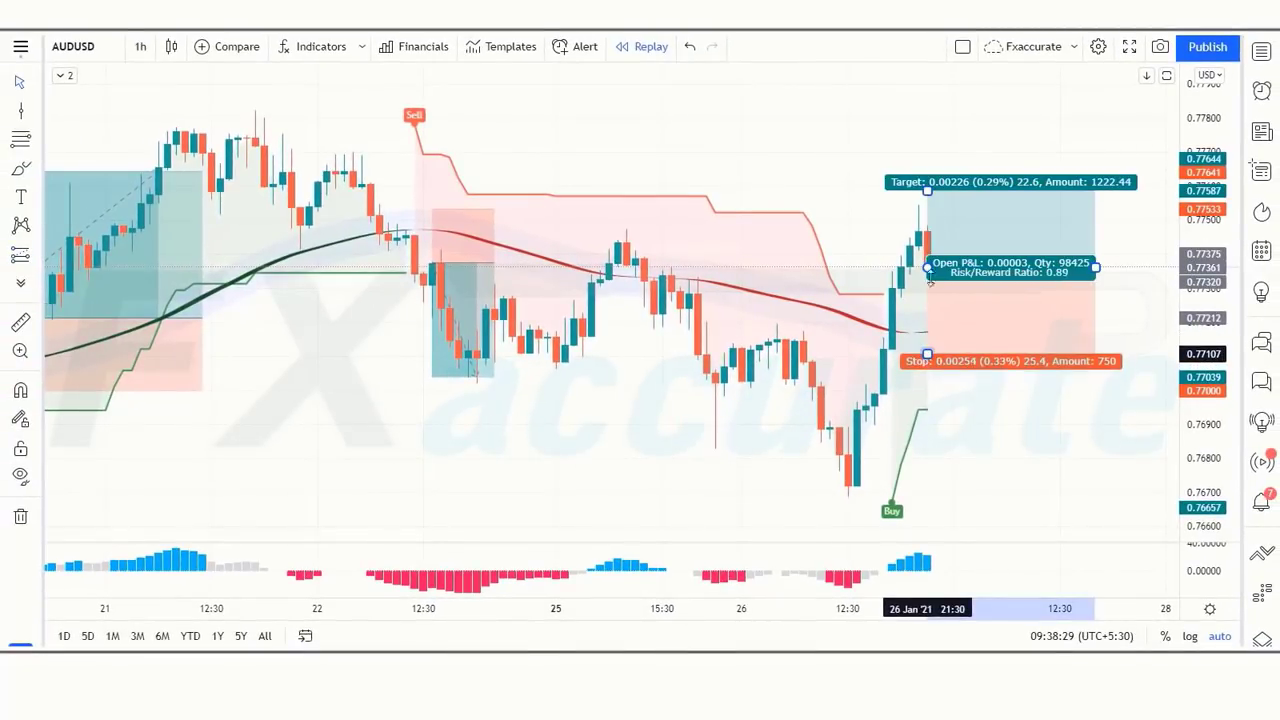
{"action": "left_click_drag", "start_coordinate": [928, 189], "coordinate": [932, 89]}
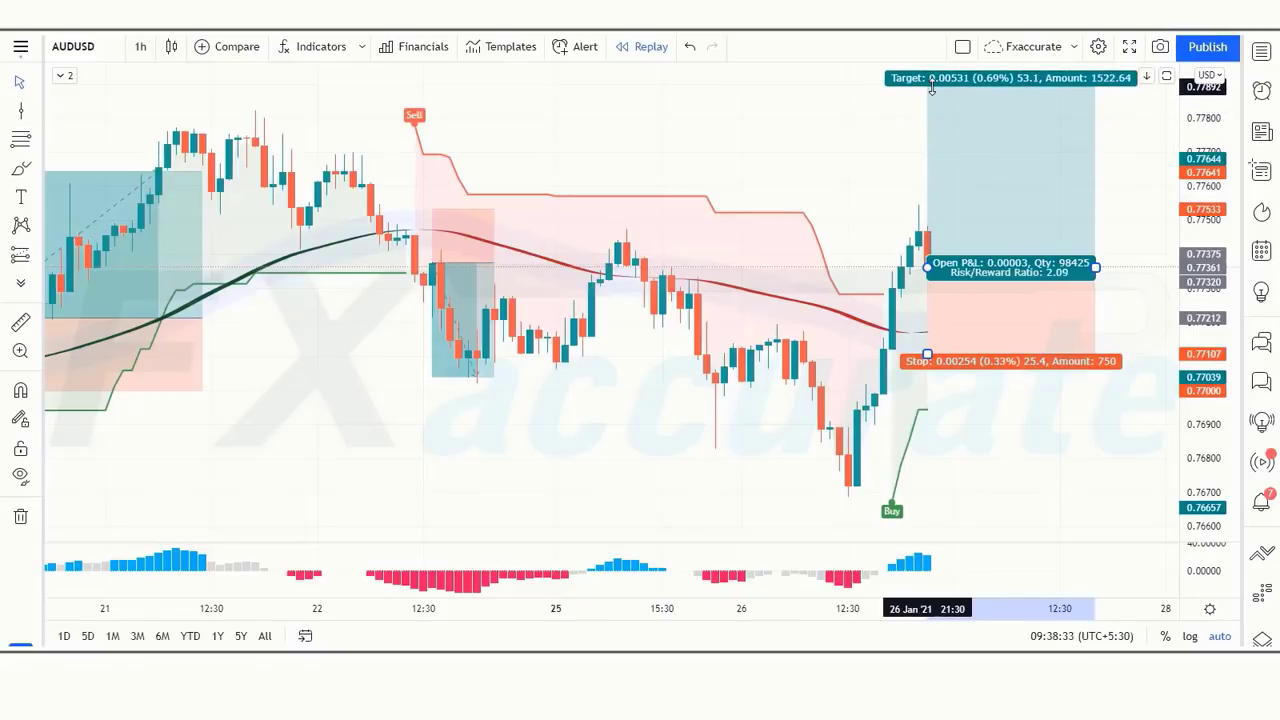
{"action": "left_click", "coordinate": [973, 505]}
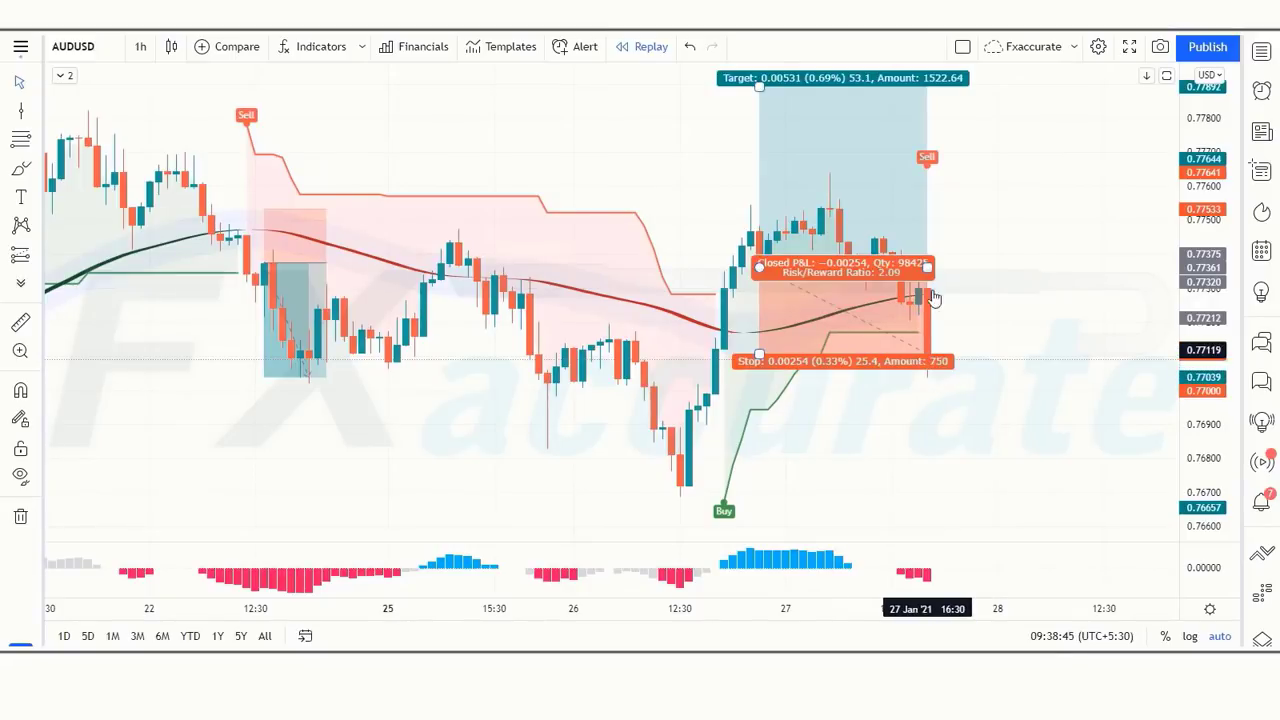
{"action": "left_click", "coordinate": [924, 262]}
{"action": "left_click", "coordinate": [895, 444]}
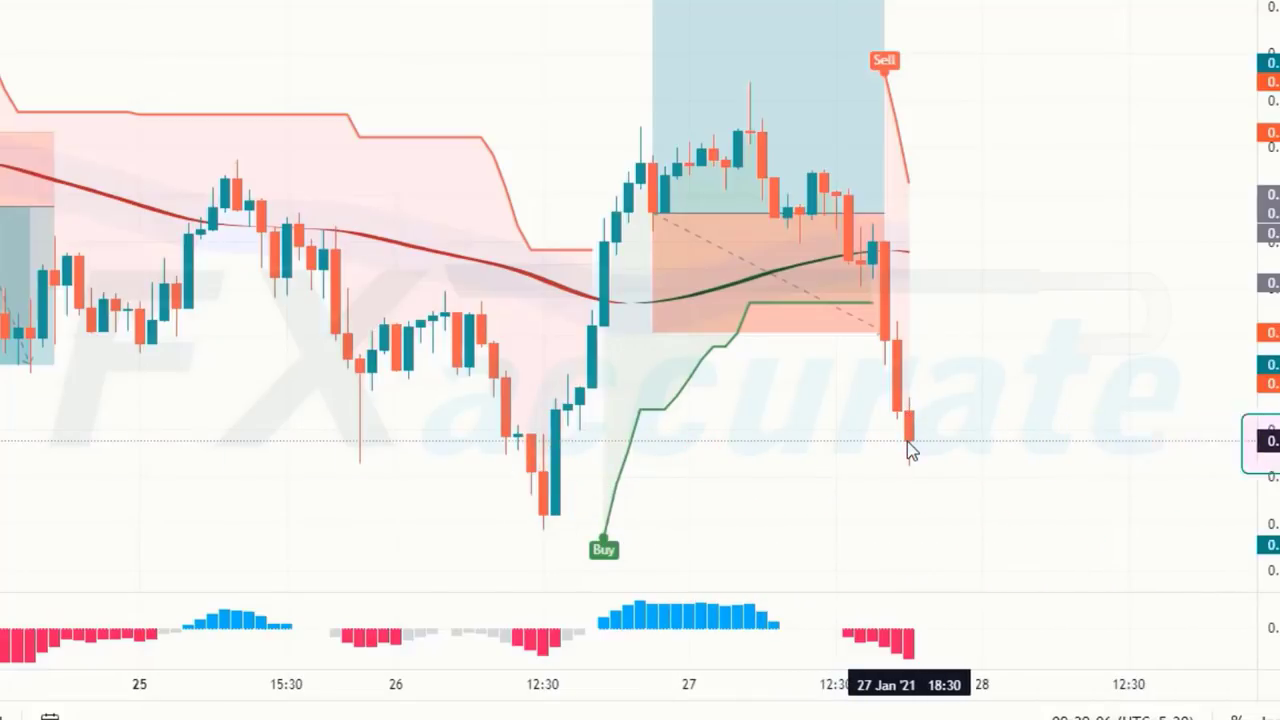
Step: Place a short position at the Sell signal with its stop raised above recent highs
{"action": "left_click", "coordinate": [912, 335]}
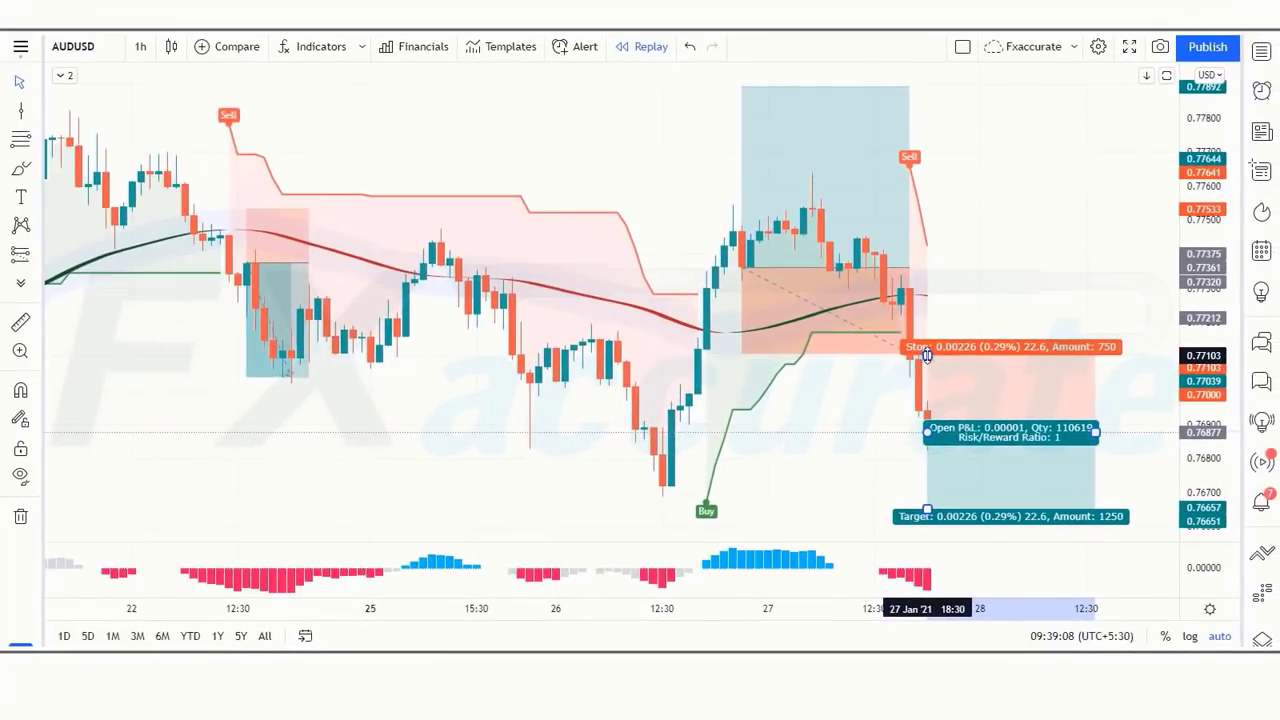
{"action": "left_click_drag", "start_coordinate": [927, 355], "coordinate": [927, 276]}
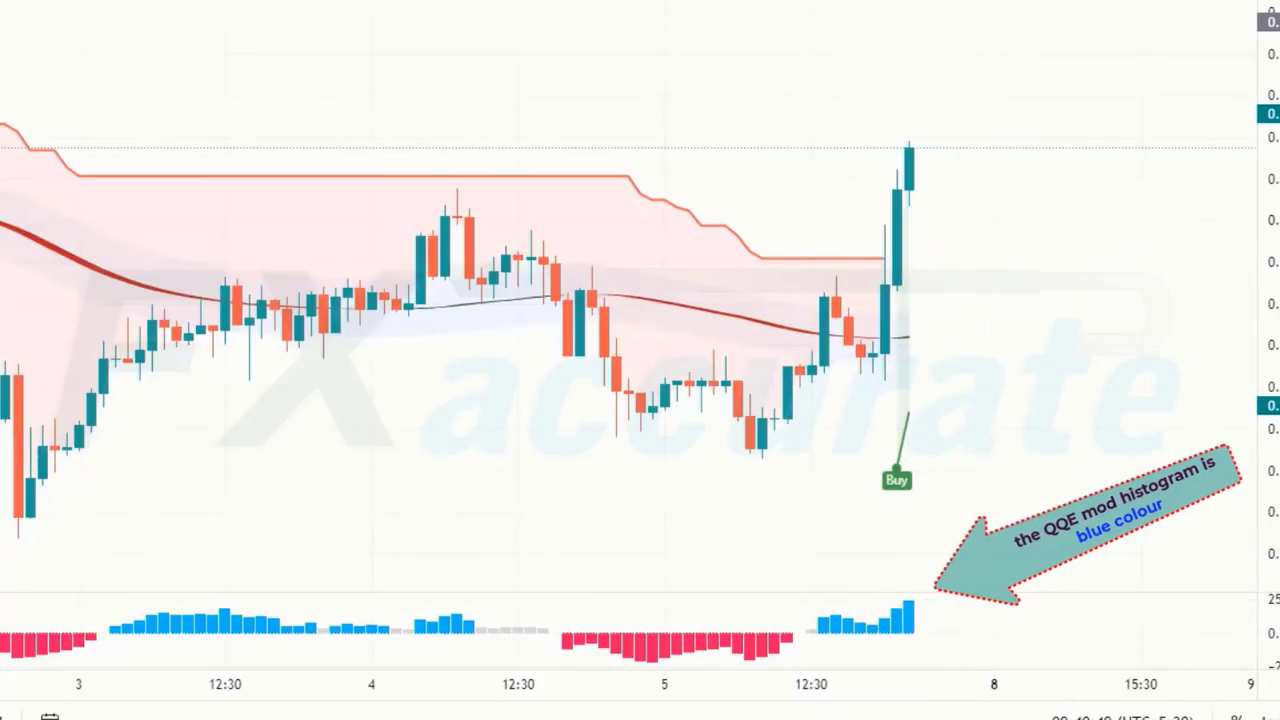
Step: Place a long position at the 5 Feb candle's high with its stop below the swing low, near 0.7605
{"action": "left_click", "coordinate": [910, 150]}
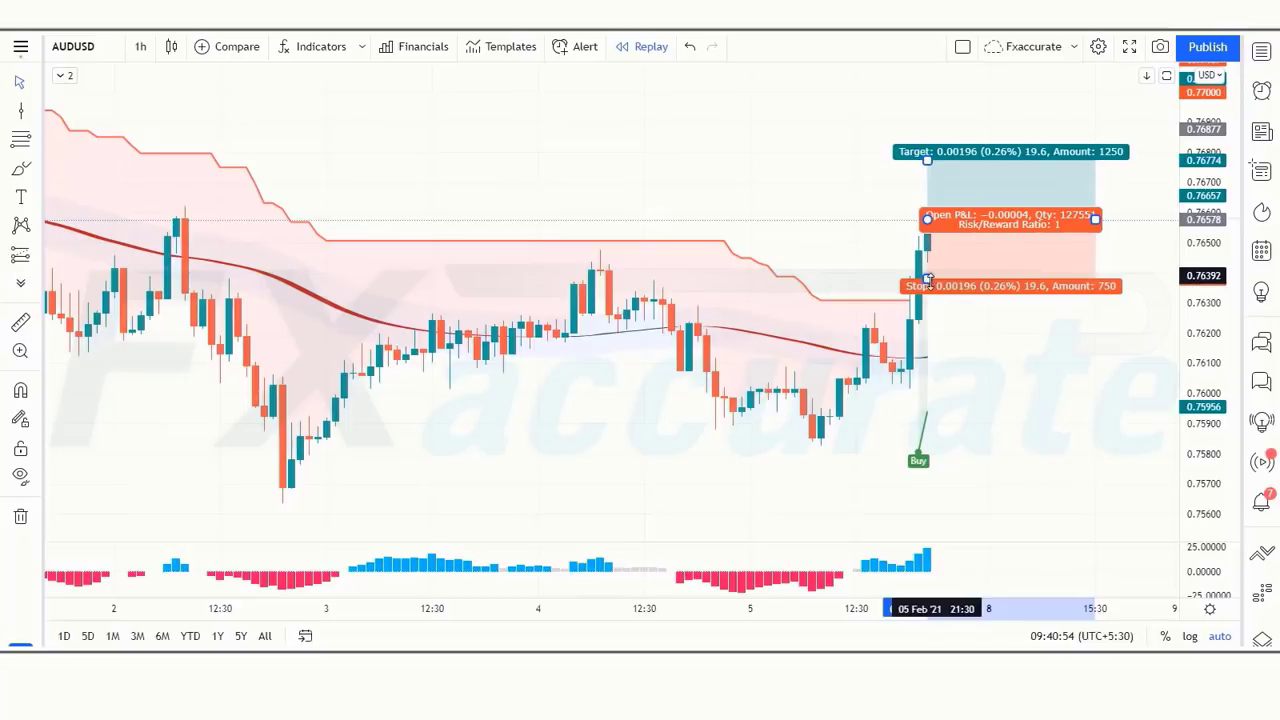
{"action": "left_click_drag", "start_coordinate": [928, 281], "coordinate": [945, 381]}
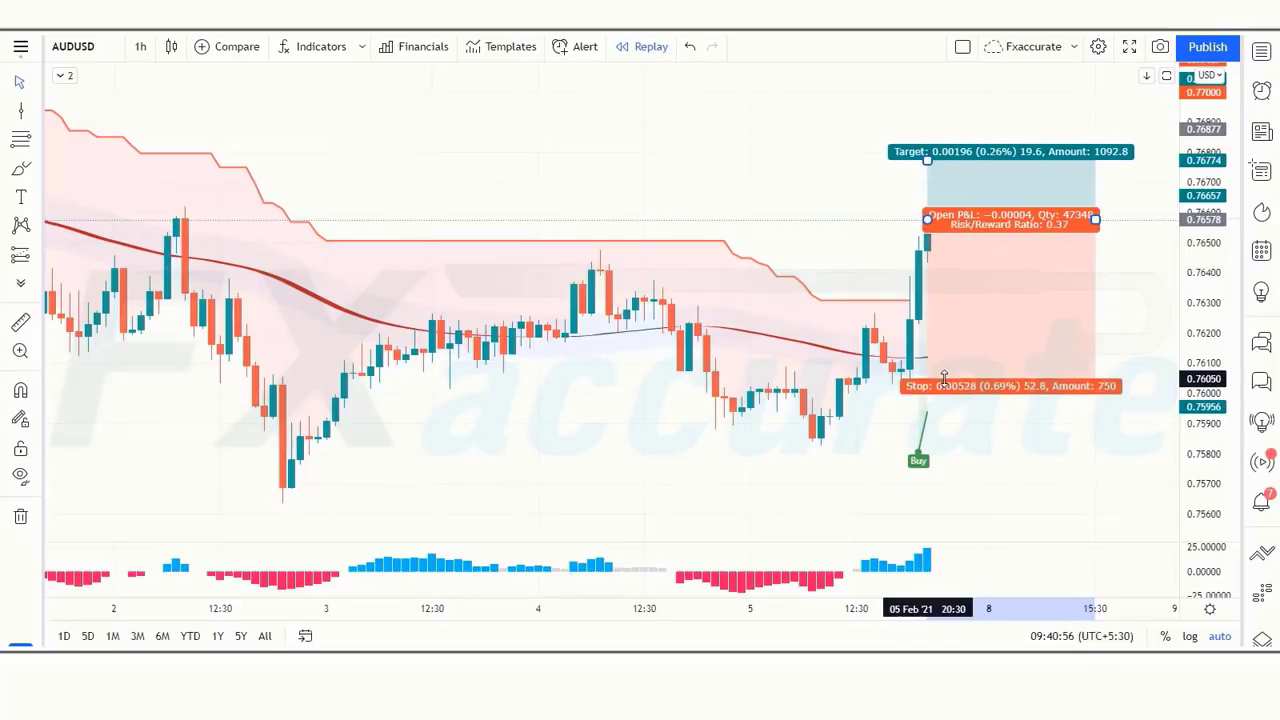
{"action": "left_click", "coordinate": [963, 434]}
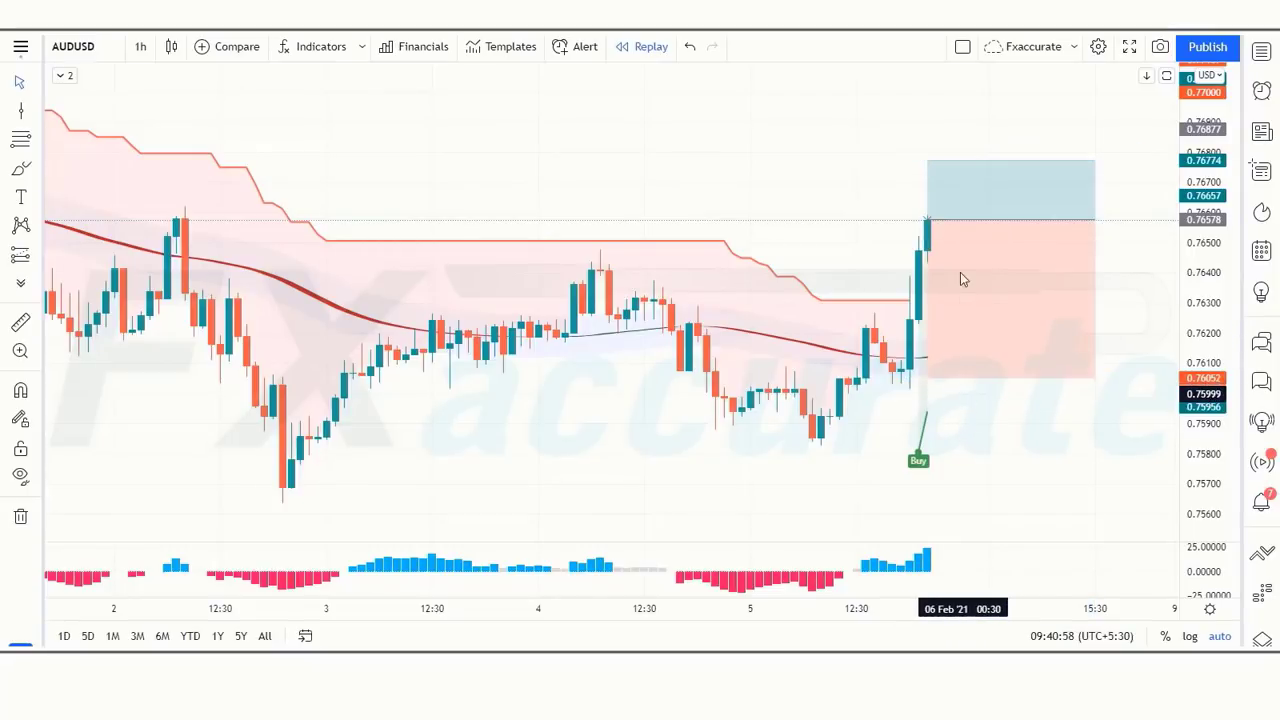
{"action": "left_click", "coordinate": [1020, 315]}
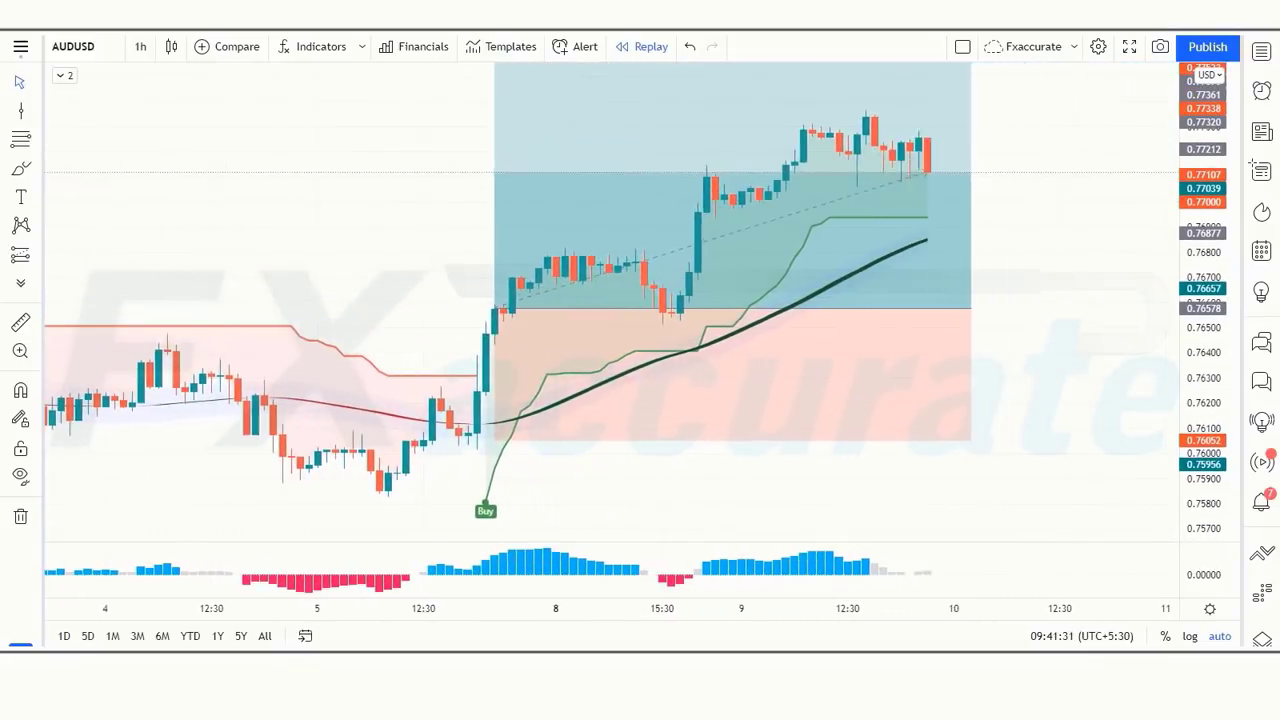
Step: Drag the long position box's right edge to extend it across more replayed candles
{"action": "left_click_drag", "start_coordinate": [934, 309], "coordinate": [1120, 309]}
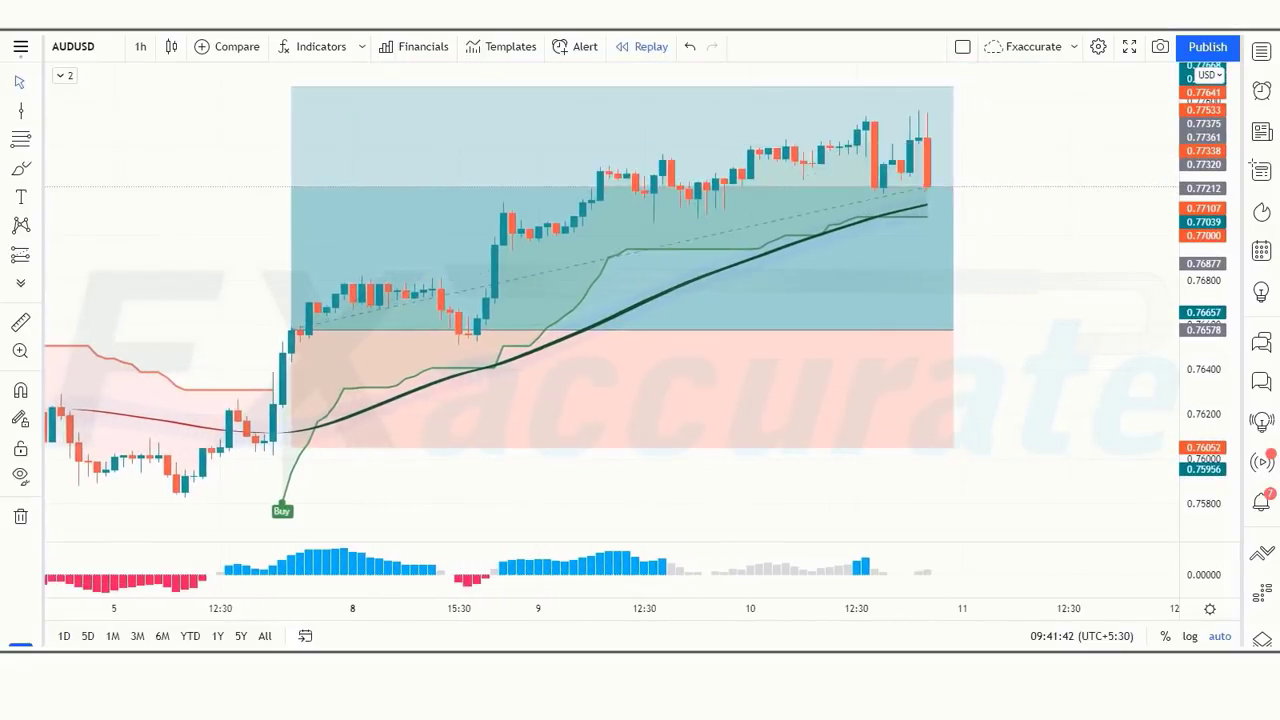
{"action": "left_click_drag", "start_coordinate": [934, 329], "coordinate": [1060, 329]}
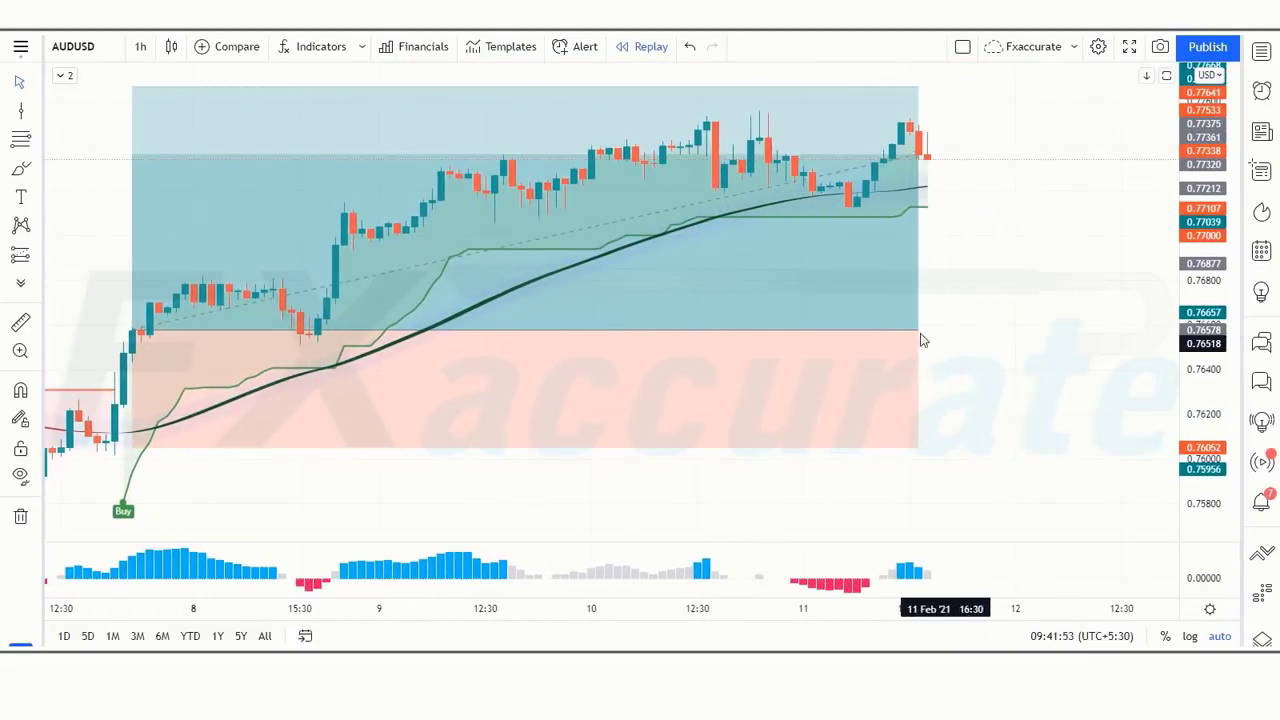
{"action": "left_click_drag", "start_coordinate": [918, 329], "coordinate": [980, 368]}
{"action": "left_click", "coordinate": [980, 368]}
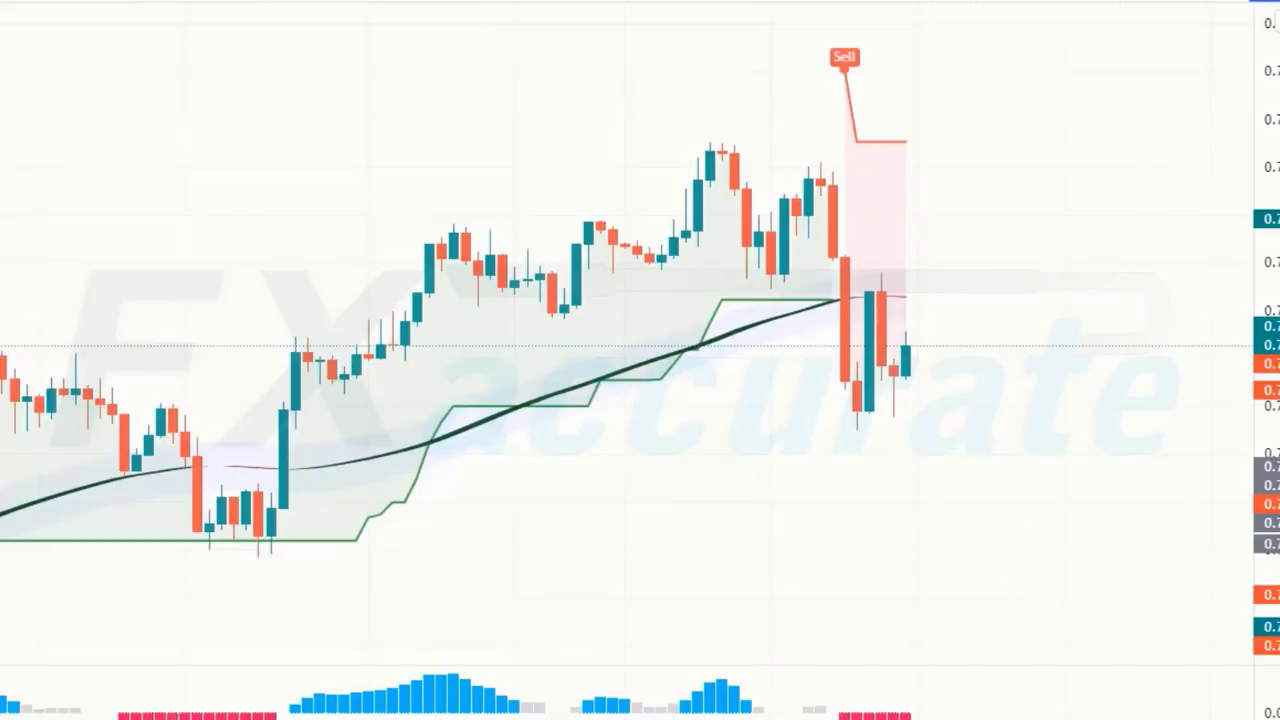
Step: Place a short position at the Sell signal with a 0.00169 stop and a 2:1 target
{"action": "left_click", "coordinate": [908, 357]}
{"action": "left_click_drag", "start_coordinate": [904, 266], "coordinate": [904, 261]}
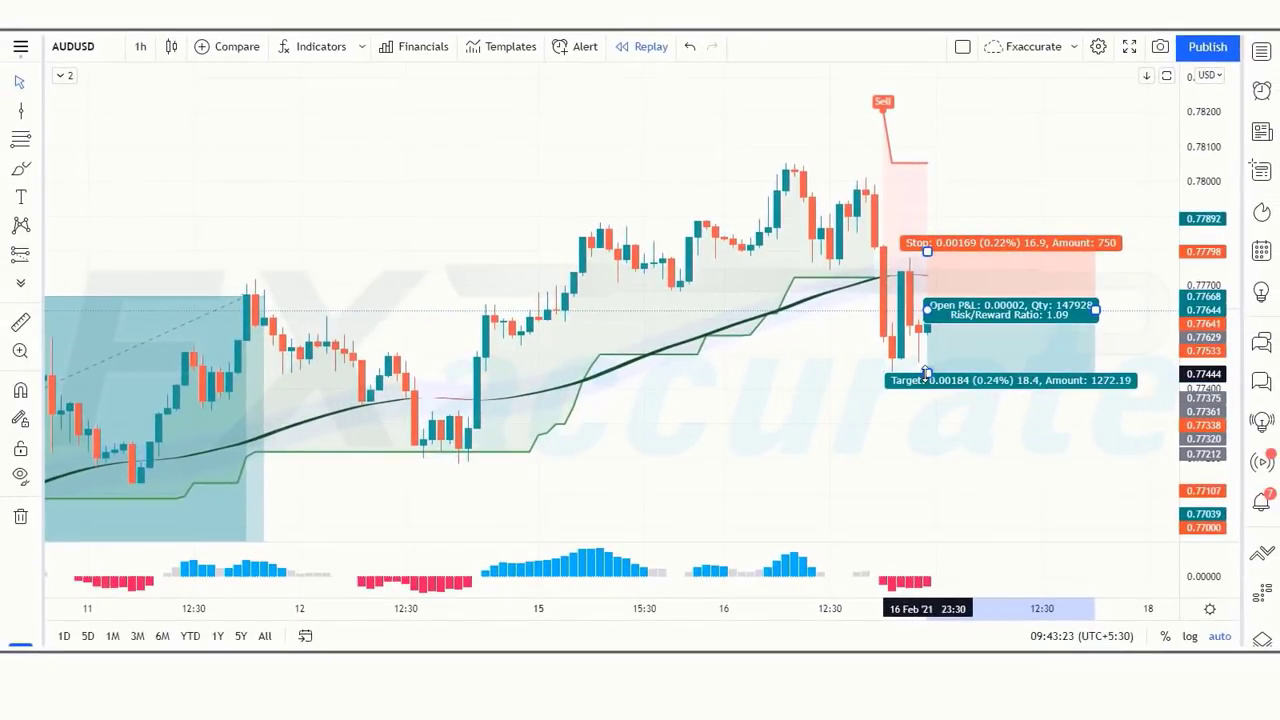
{"action": "left_click_drag", "start_coordinate": [925, 393], "coordinate": [925, 410]}
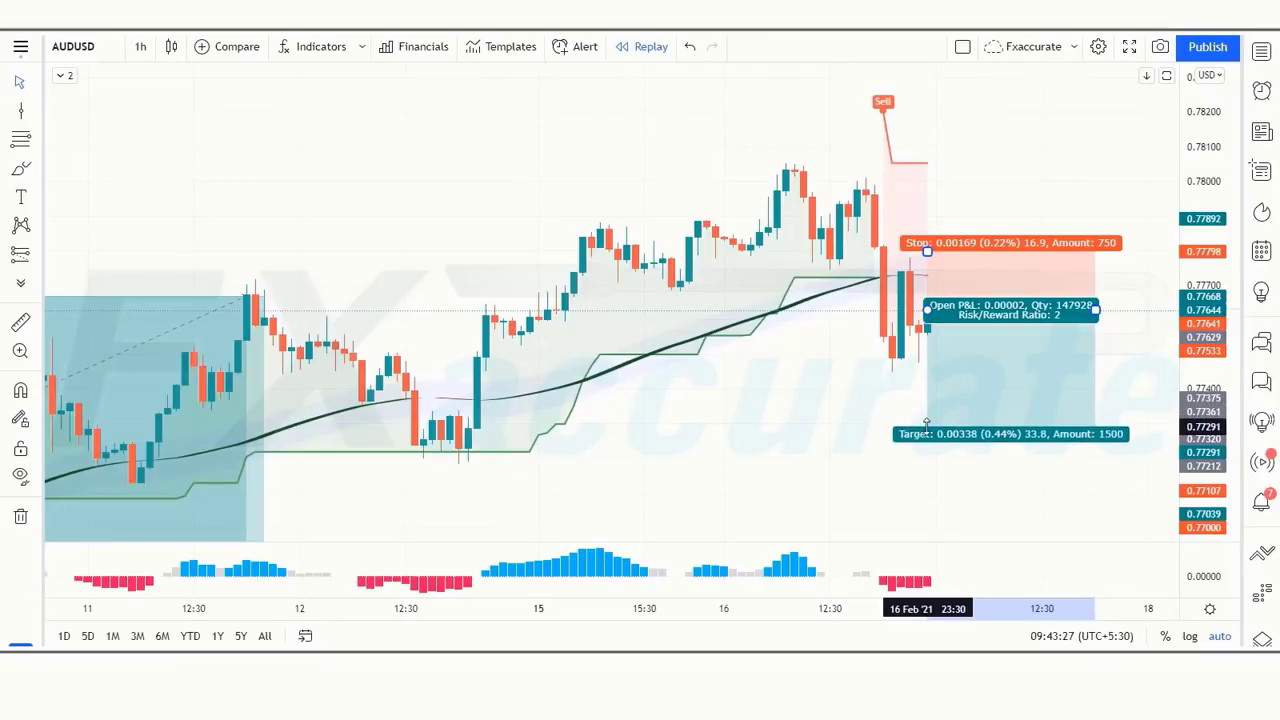
{"action": "left_click", "coordinate": [751, 435]}
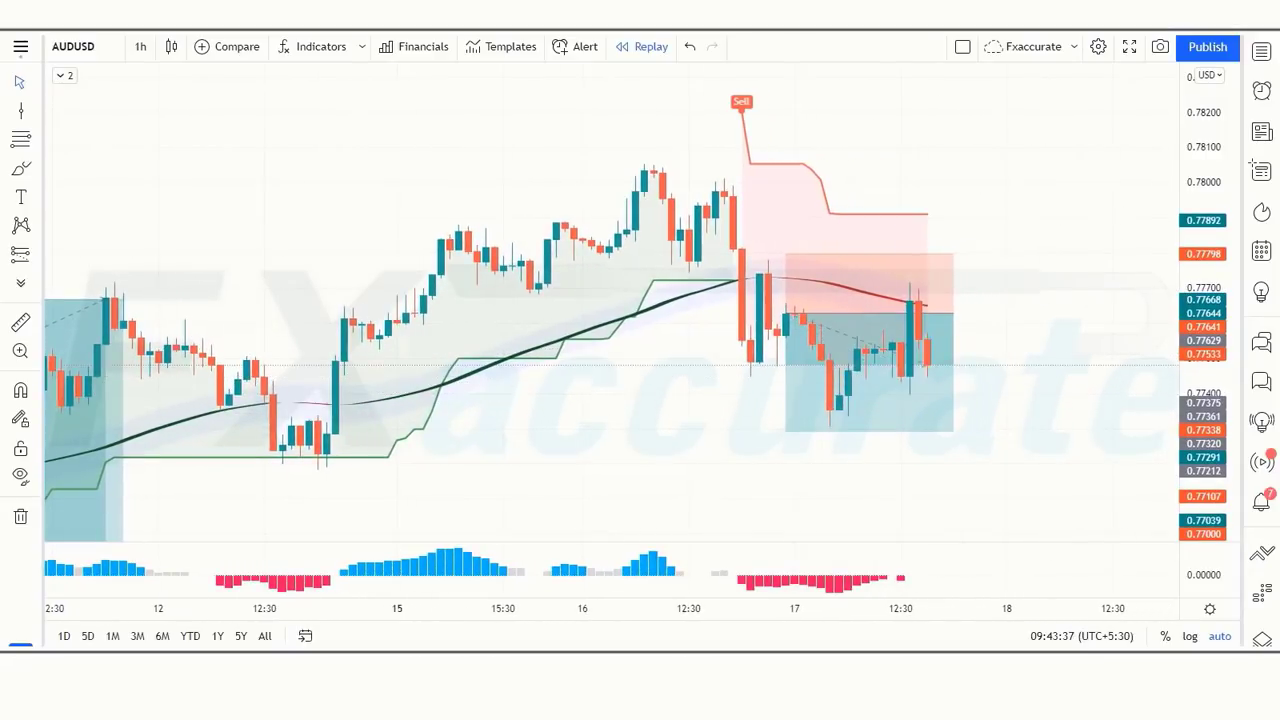
Step: In Bar Replay, stretch then trim the short position box, and lower the long trade's stop loss
{"action": "left_click_drag", "start_coordinate": [953, 313], "coordinate": [1104, 313]}
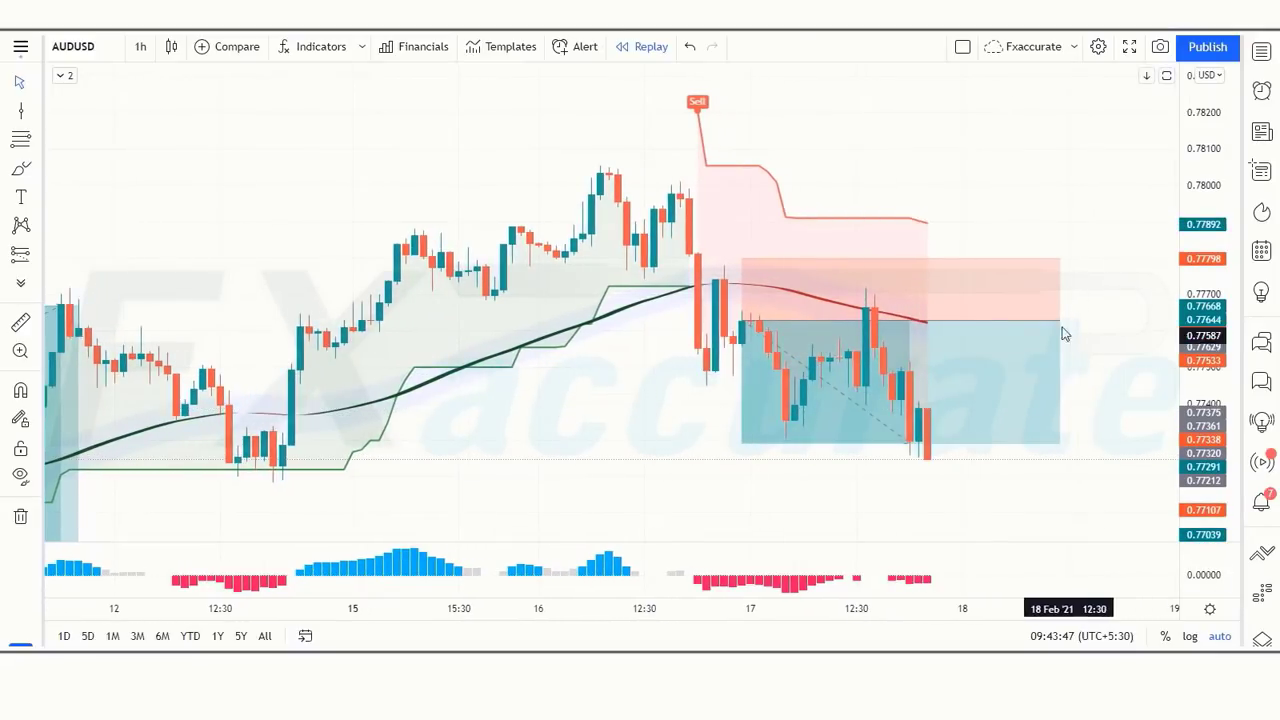
{"action": "left_click_drag", "start_coordinate": [1060, 318], "coordinate": [928, 316]}
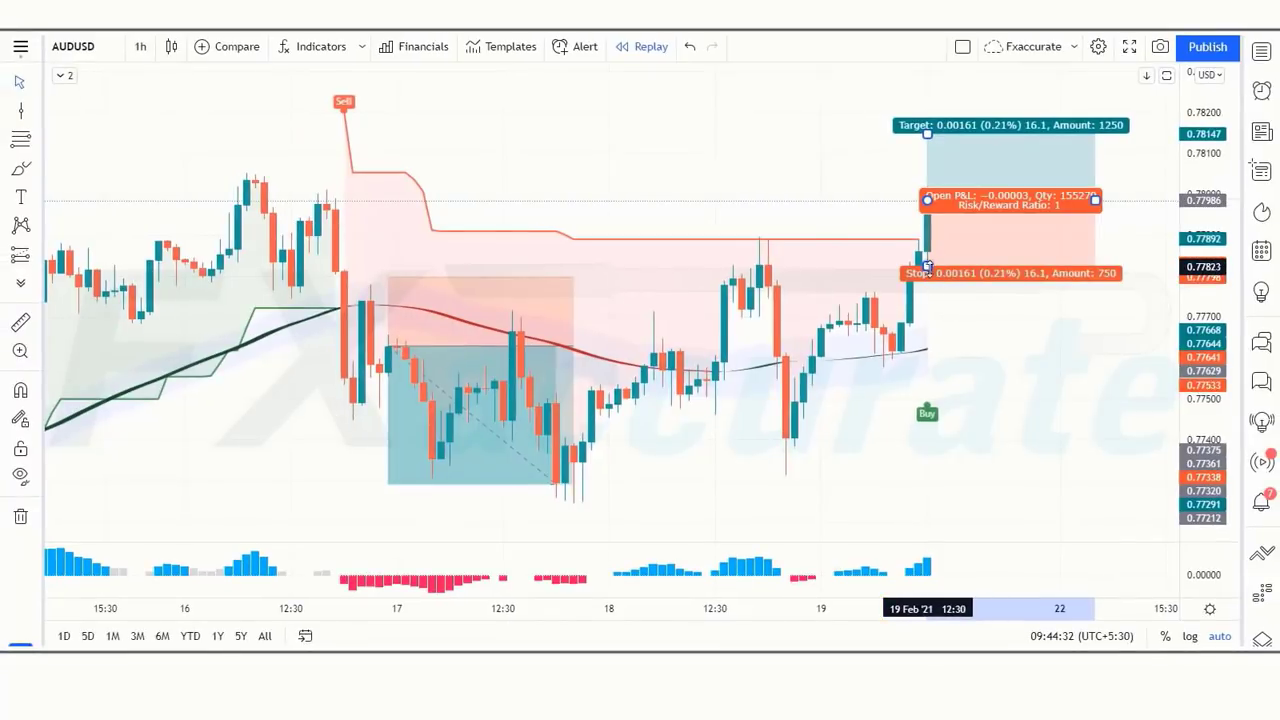
{"action": "left_click_drag", "start_coordinate": [928, 268], "coordinate": [936, 370]}
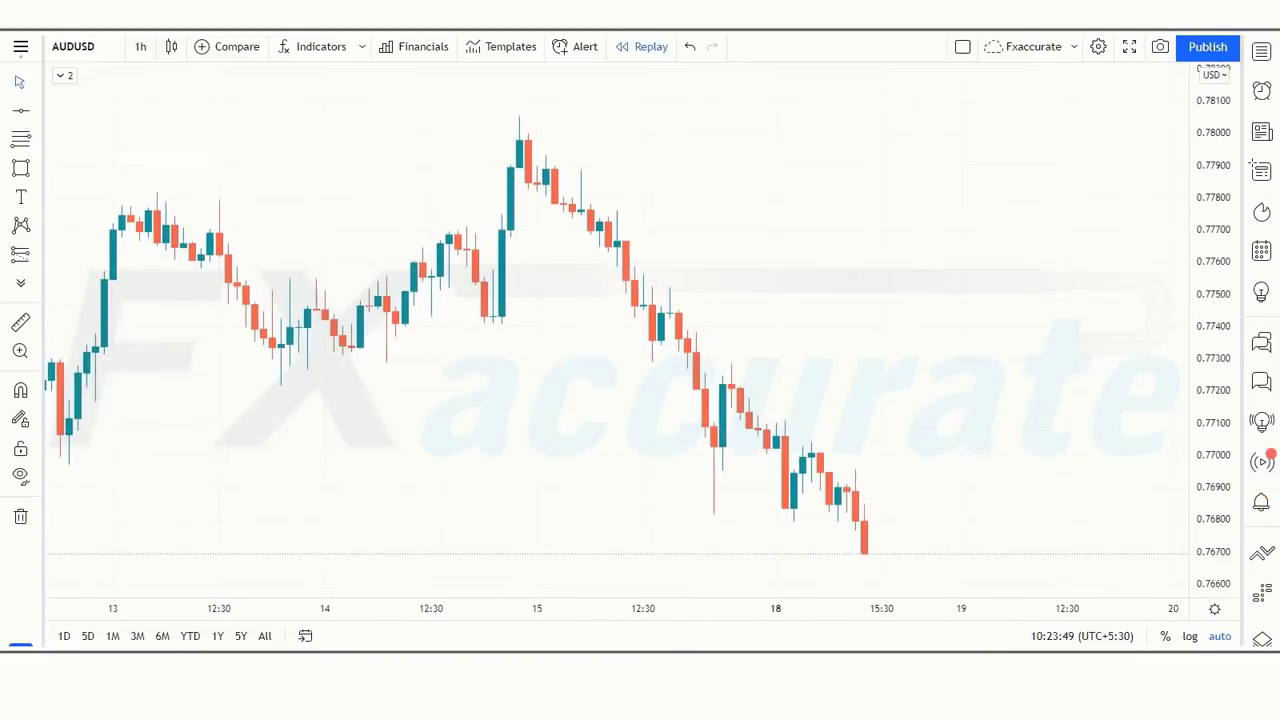
Step: Search 'super' and add the SuperTrend indicator to the AUDUSD chart
{"action": "left_click", "coordinate": [320, 46]}
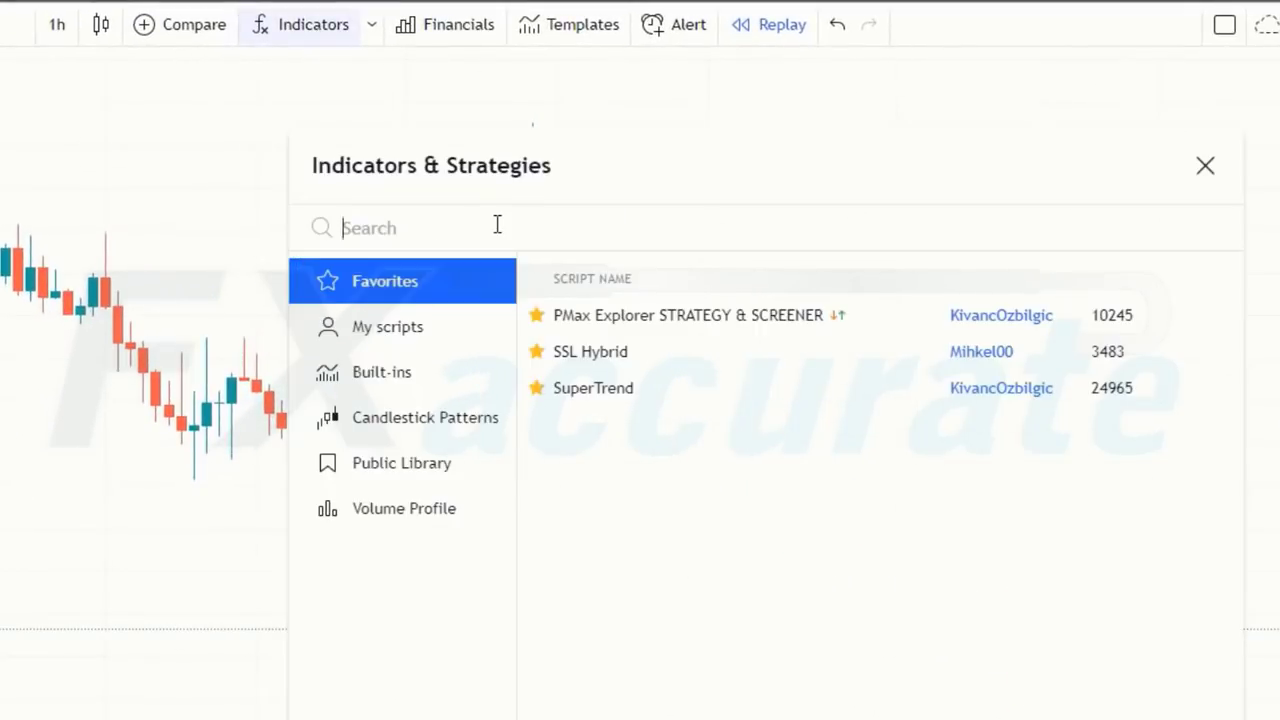
{"action": "type", "text": "su"}
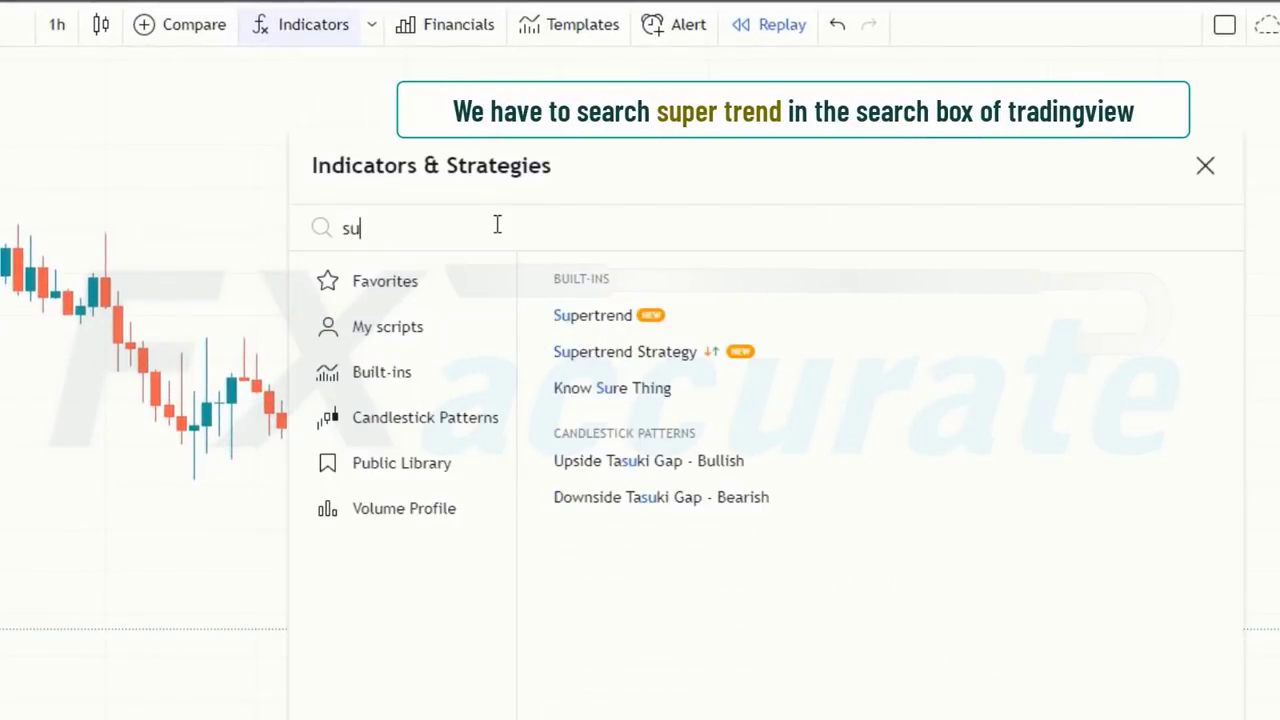
{"action": "type", "text": "per"}
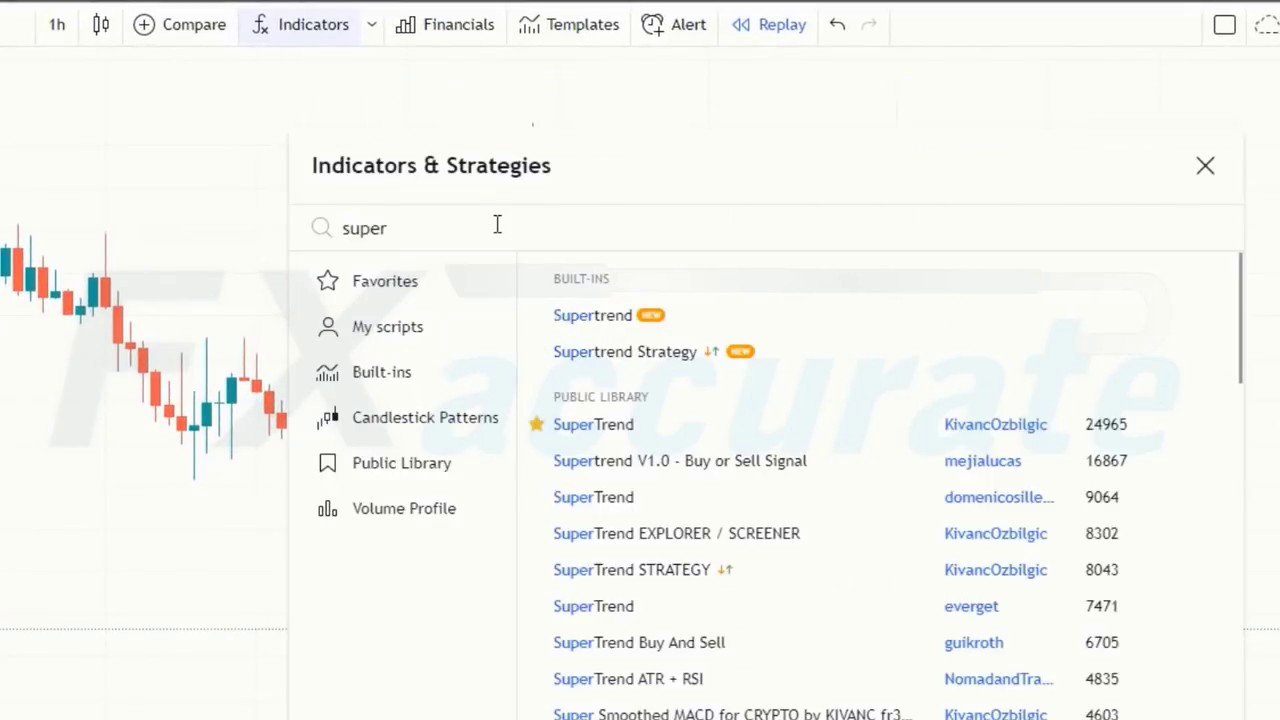
{"action": "left_click", "coordinate": [632, 428]}
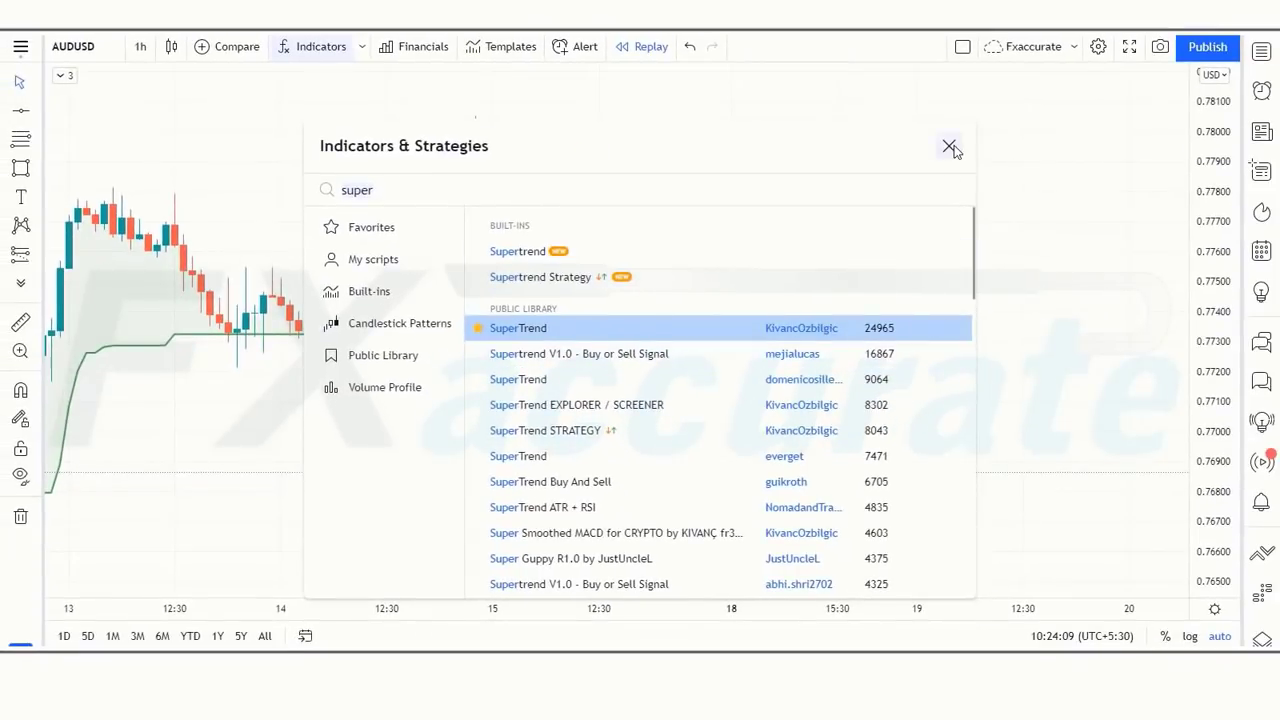
{"action": "left_click", "coordinate": [950, 147]}
Step: Set the Supertrend inputs to ATR Period 9 with an adjusted ATR Multiplier
{"action": "double_click", "coordinate": [590, 160]}
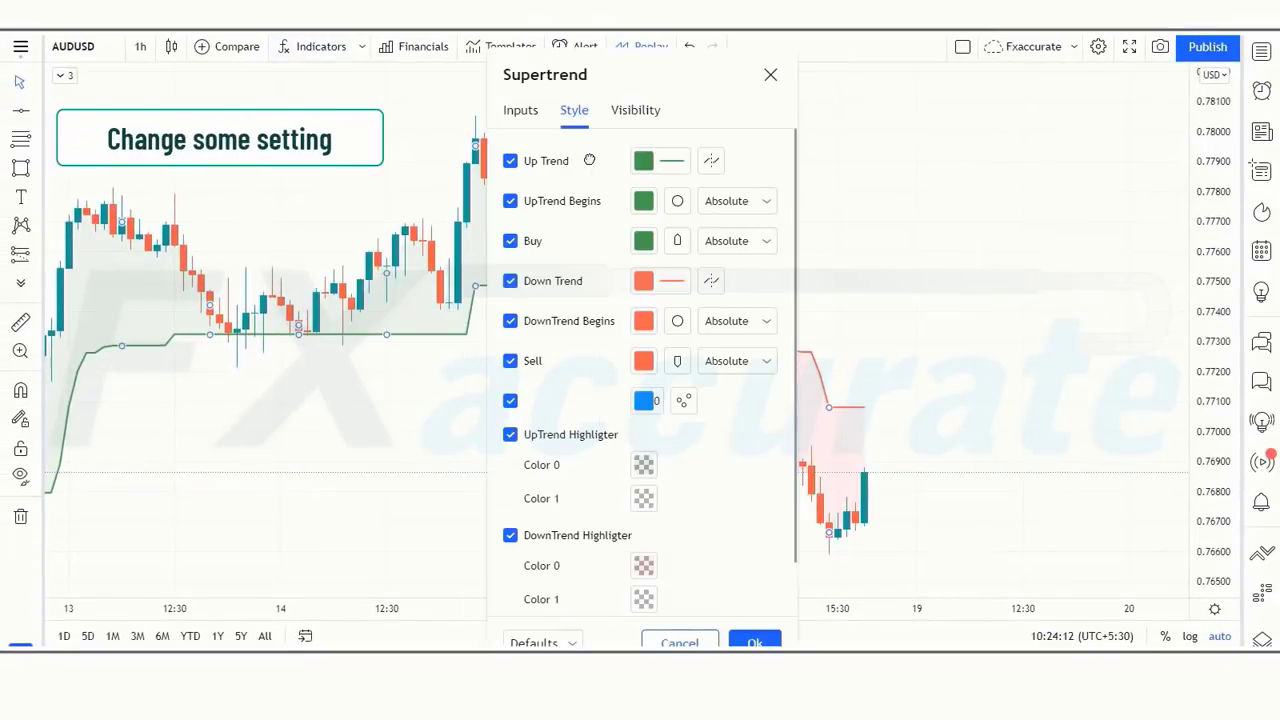
{"action": "left_click", "coordinate": [535, 118]}
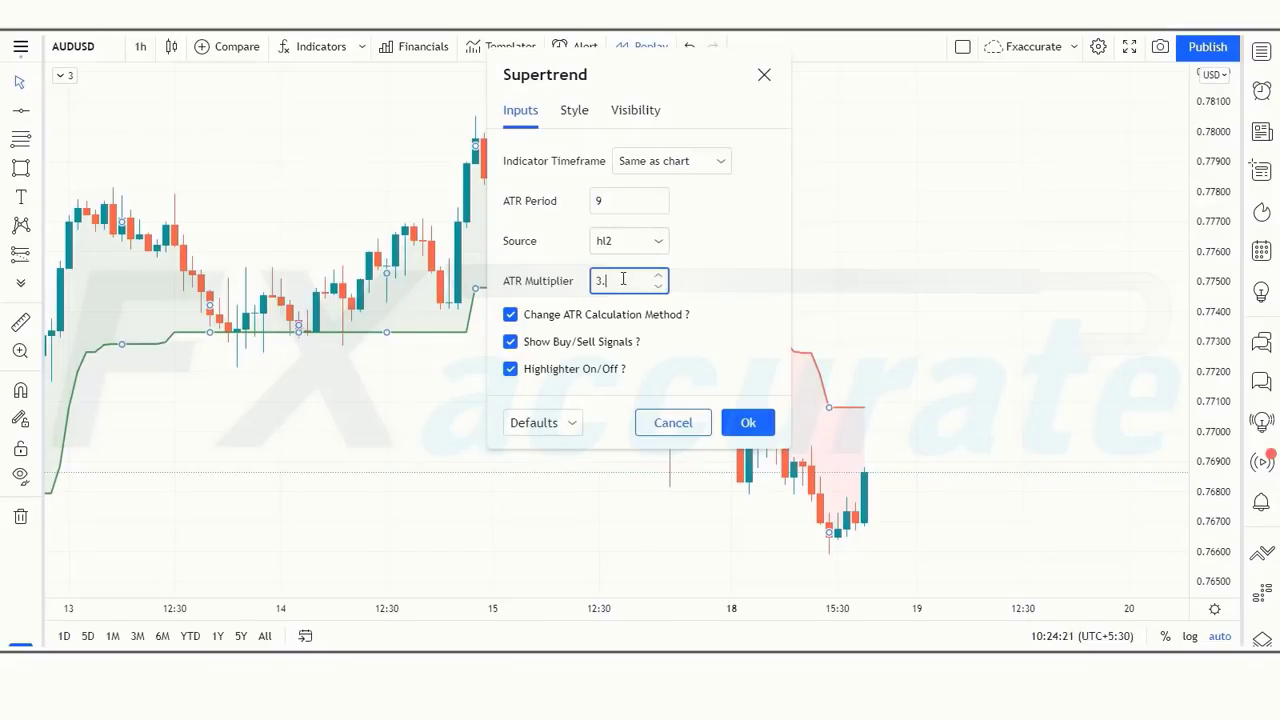
{"action": "left_click", "coordinate": [748, 422]}
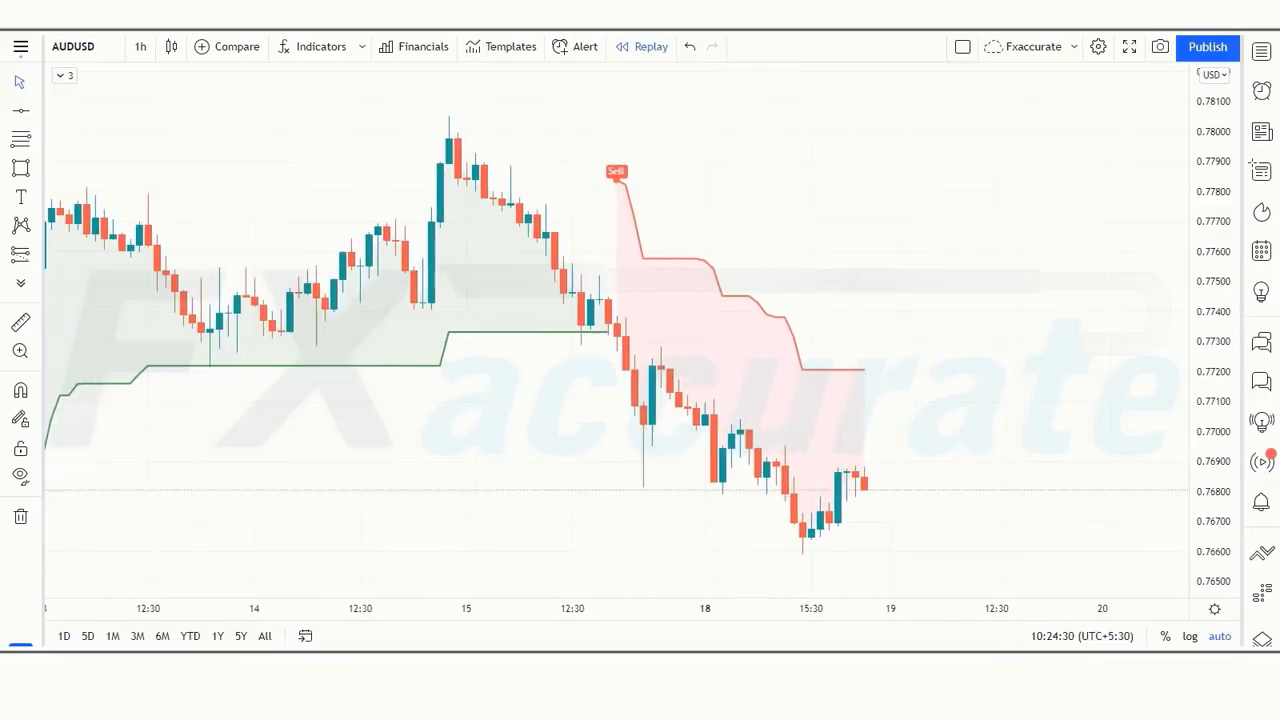
Step: Search 'qqe' and add the QQE MOD indicator in a pane below the chart
{"action": "left_click", "coordinate": [314, 48]}
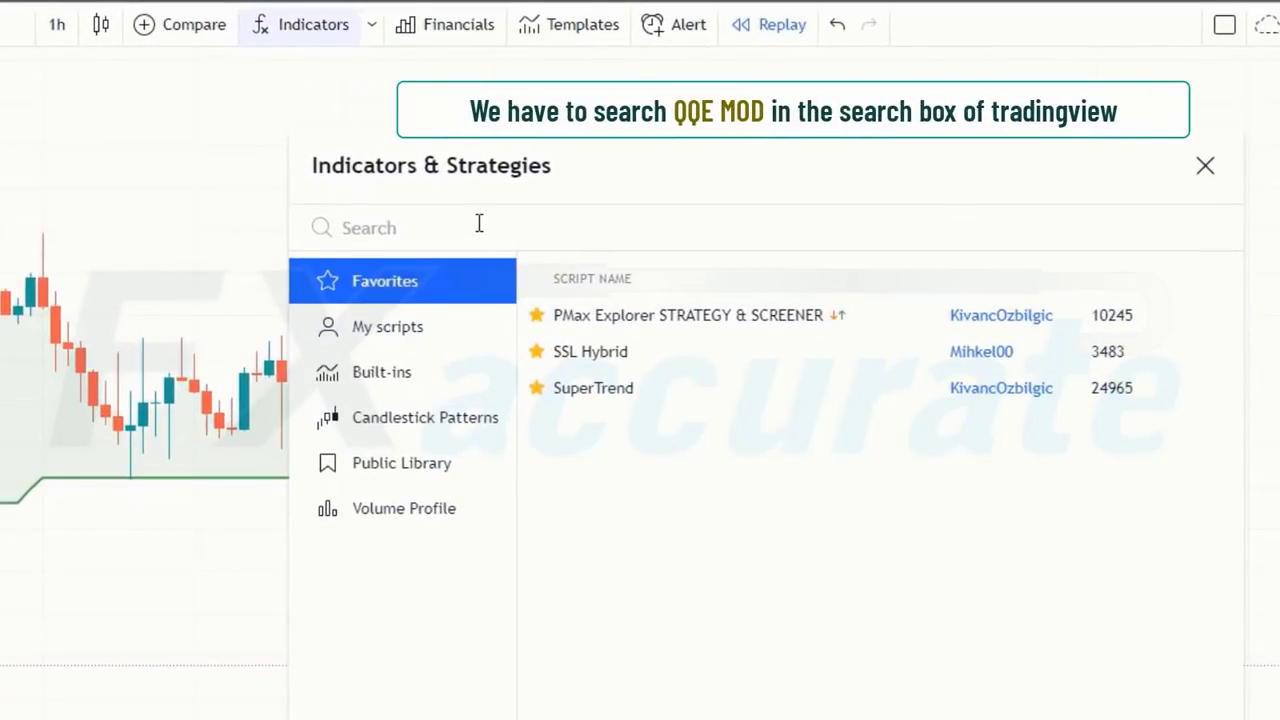
{"action": "type", "text": "qqe"}
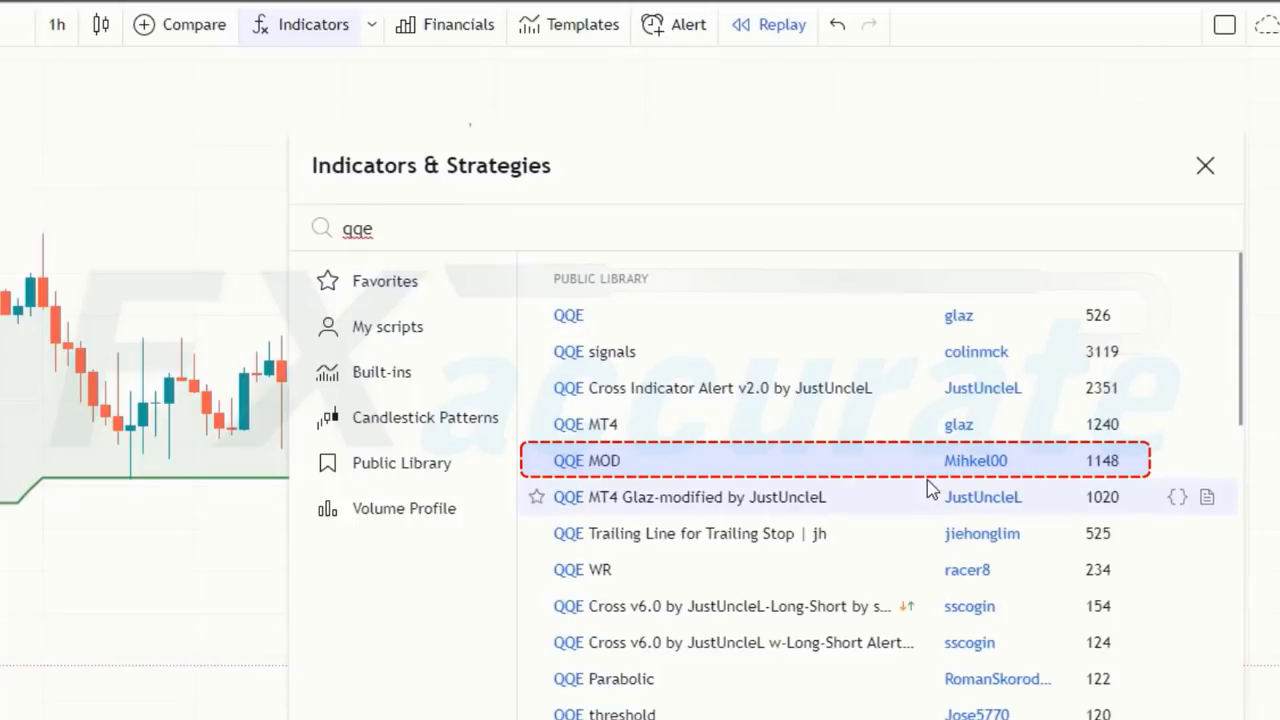
{"action": "left_click", "coordinate": [774, 461]}
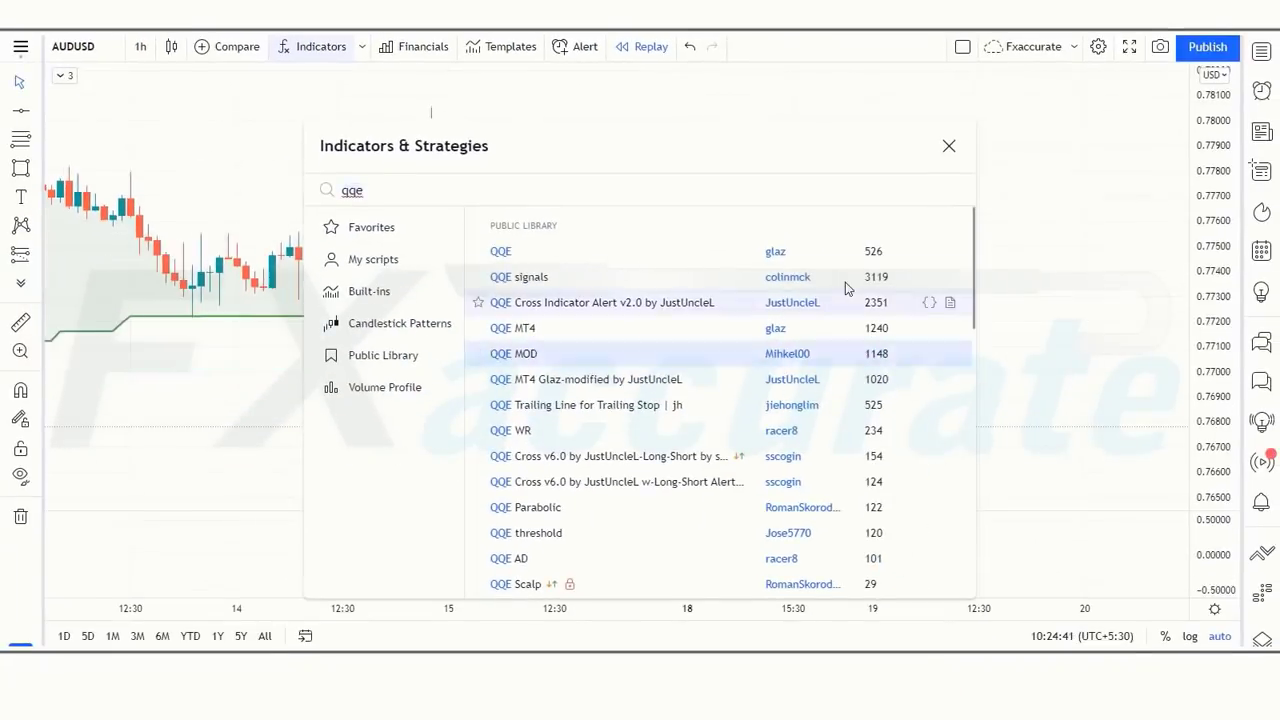
{"action": "left_click", "coordinate": [1205, 165]}
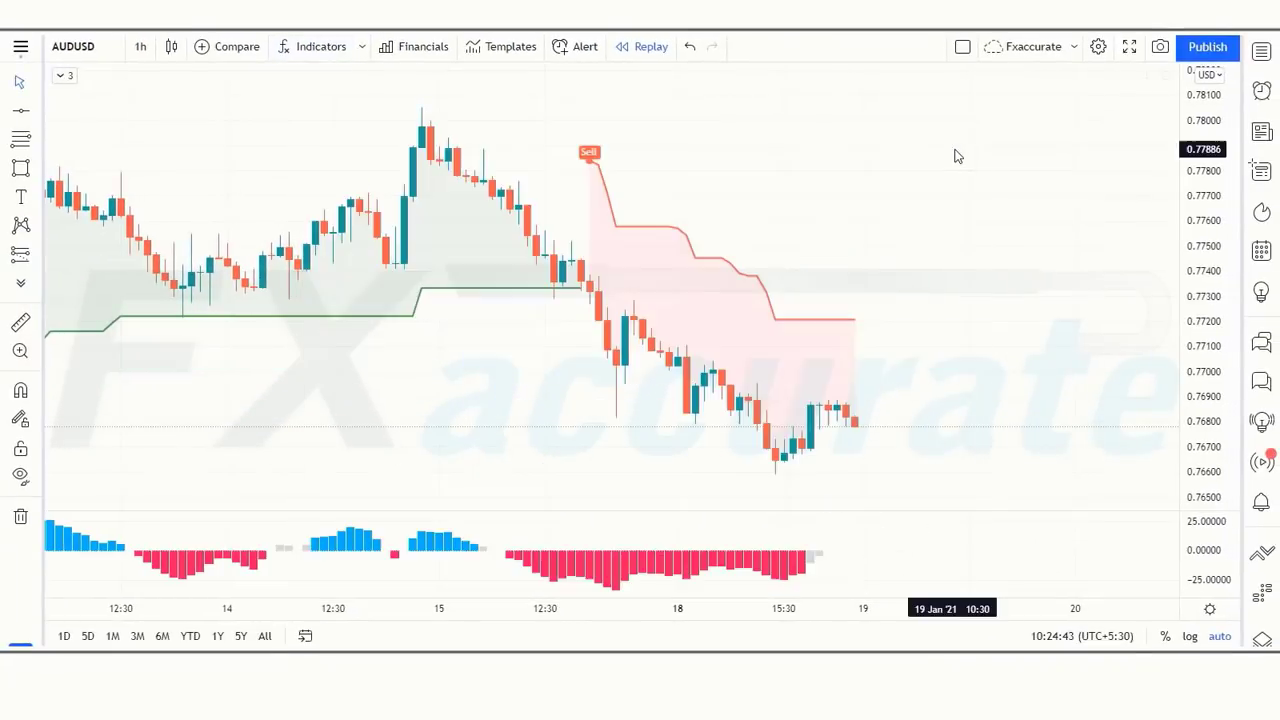
Step: Turn off the QQE Line plot in QQE MOD's style settings, leaving only the histogram
{"action": "double_click", "coordinate": [467, 538]}
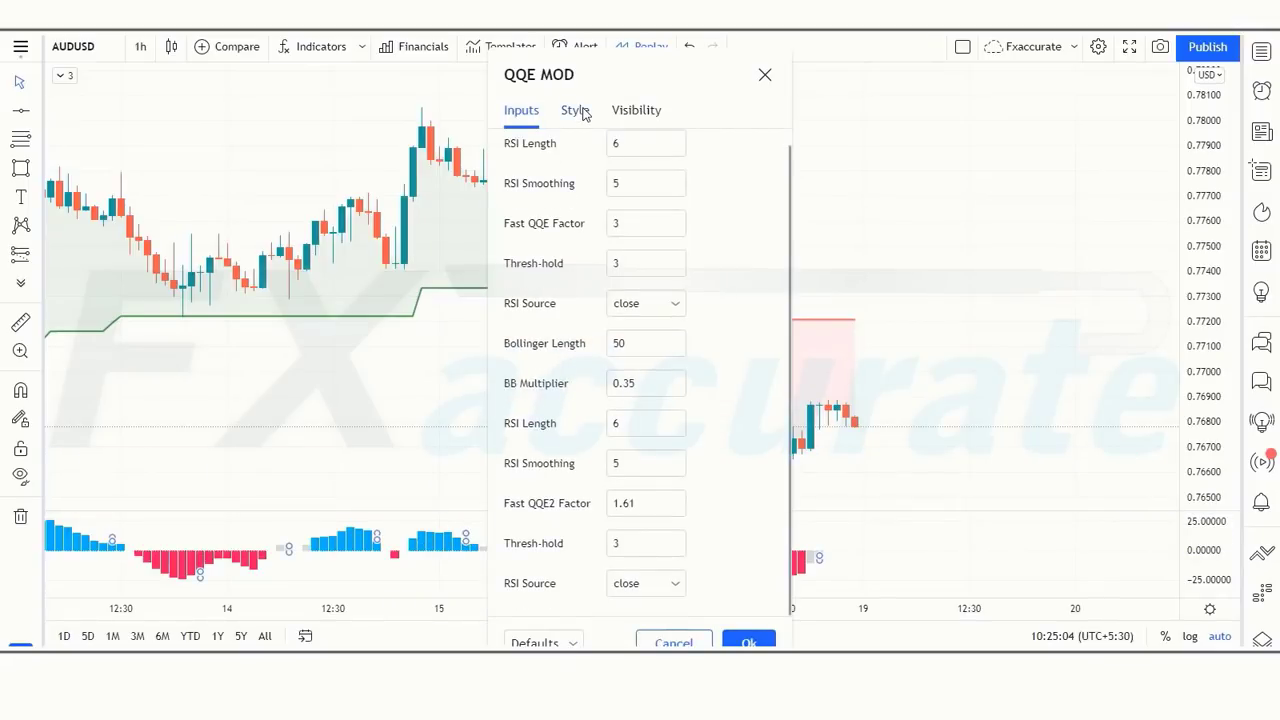
{"action": "left_click", "coordinate": [576, 111]}
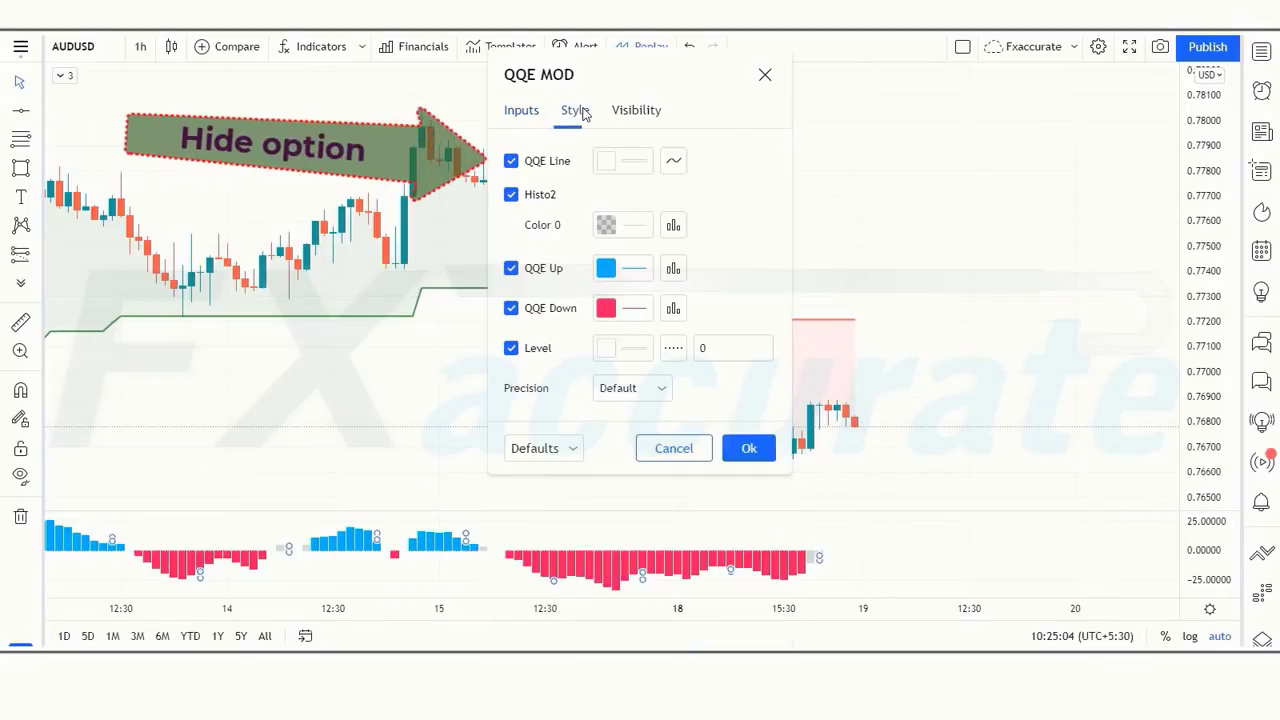
{"action": "left_click", "coordinate": [510, 162]}
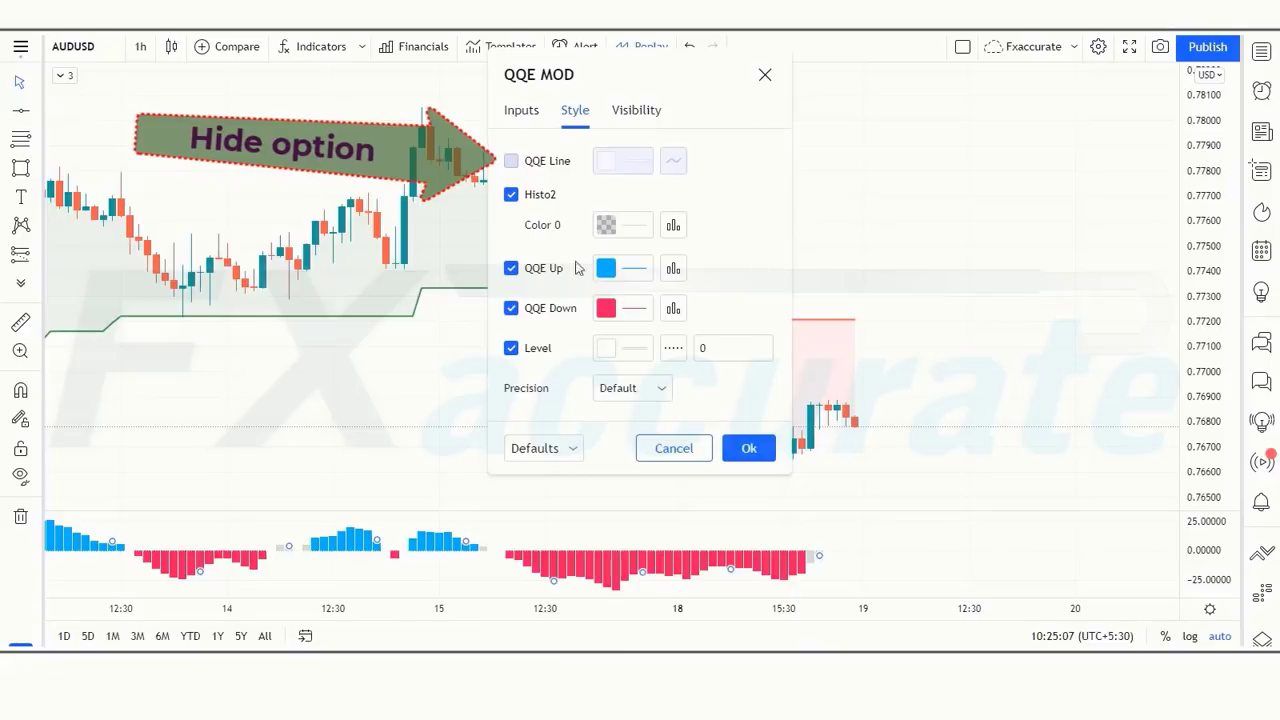
{"action": "left_click", "coordinate": [749, 449]}
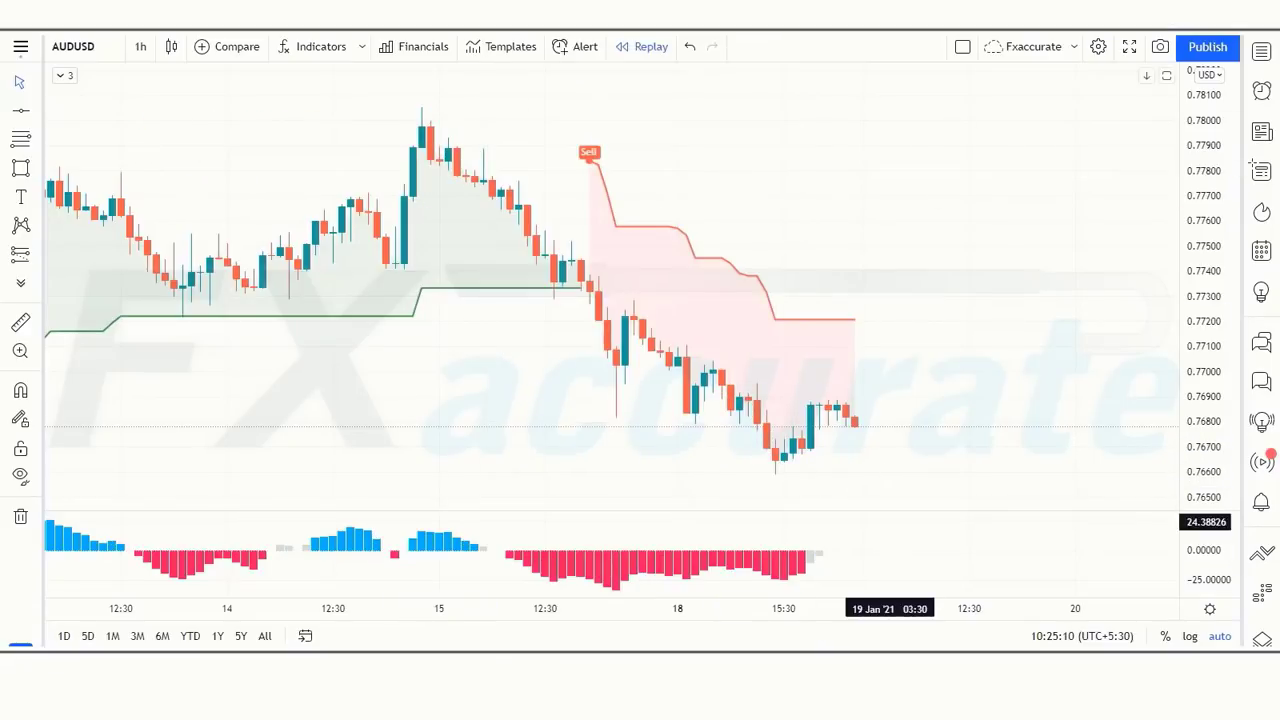
Step: Search 'dziwne' and add Trend Indicator A-V2 to the chart
{"action": "left_click", "coordinate": [289, 55]}
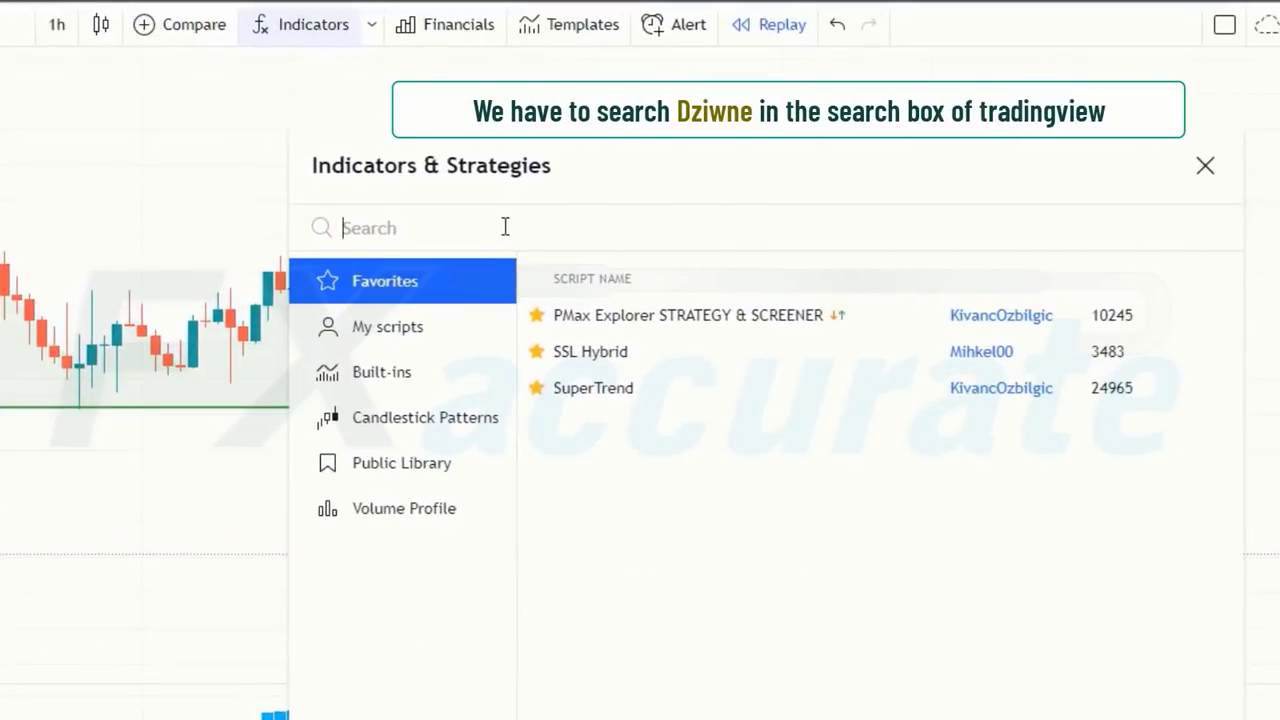
{"action": "type", "text": "dzi"}
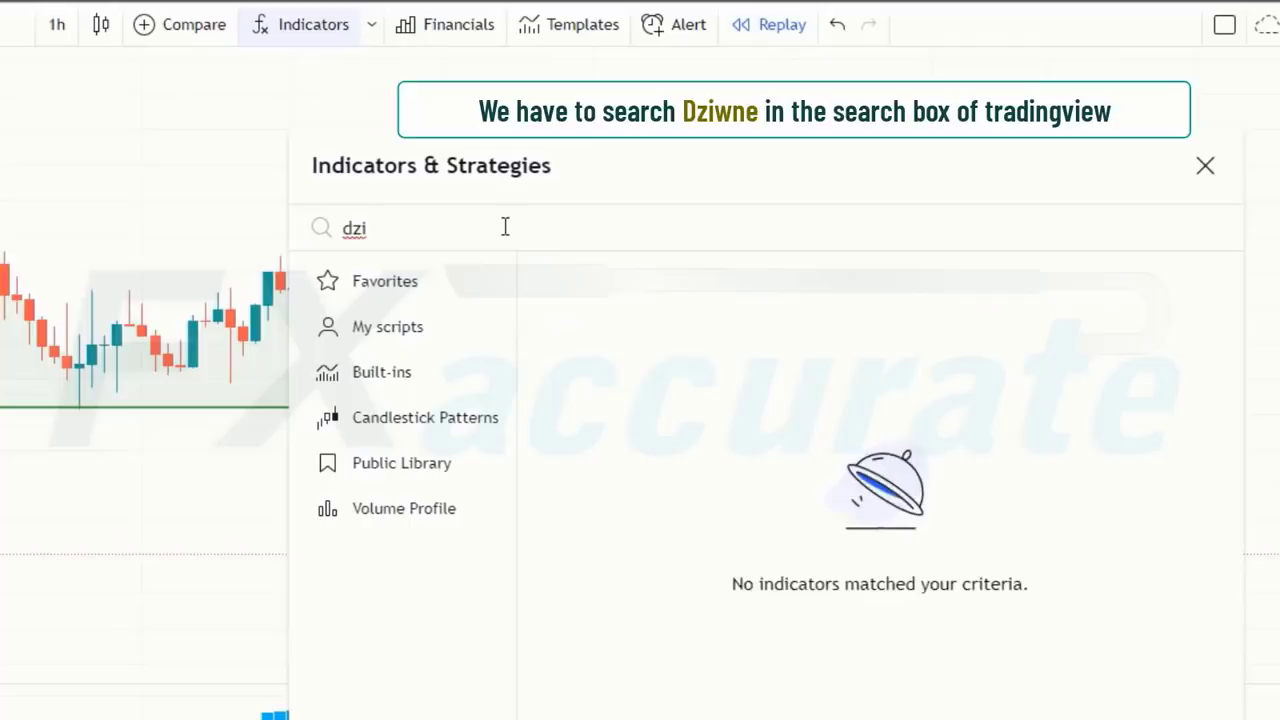
{"action": "type", "text": "wne"}
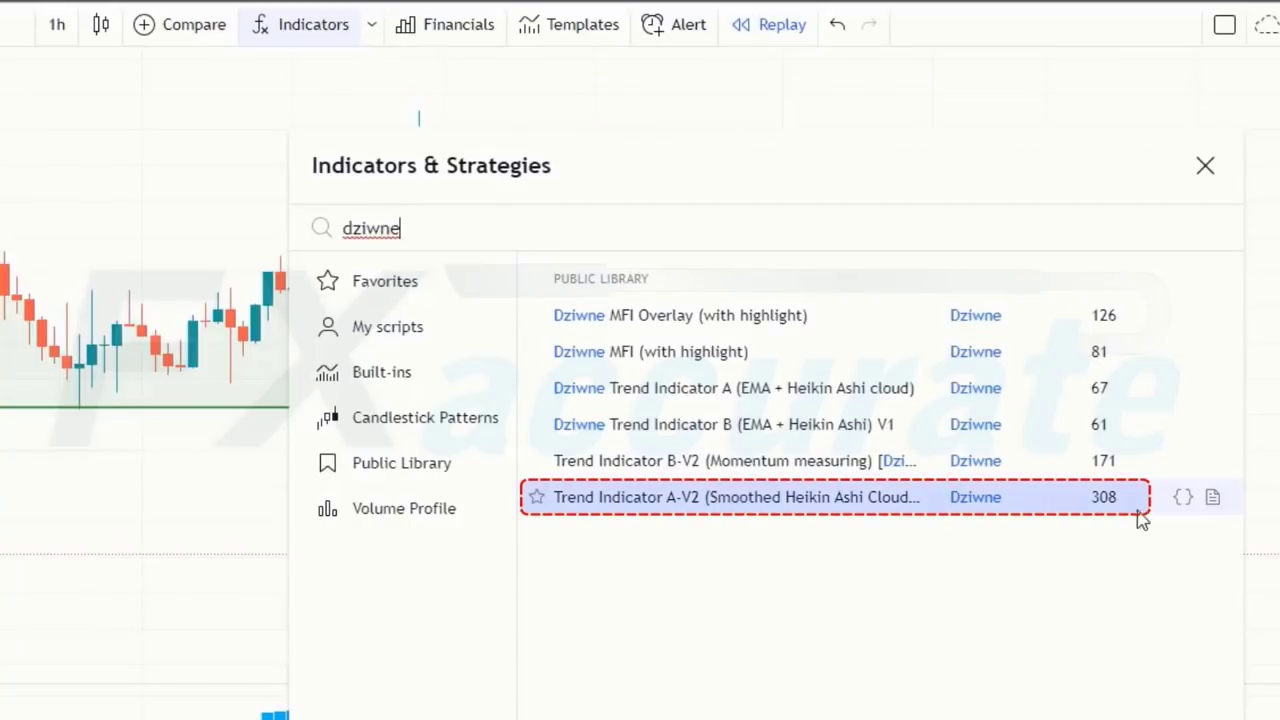
{"action": "left_click", "coordinate": [718, 505]}
{"action": "key", "text": "Escape"}
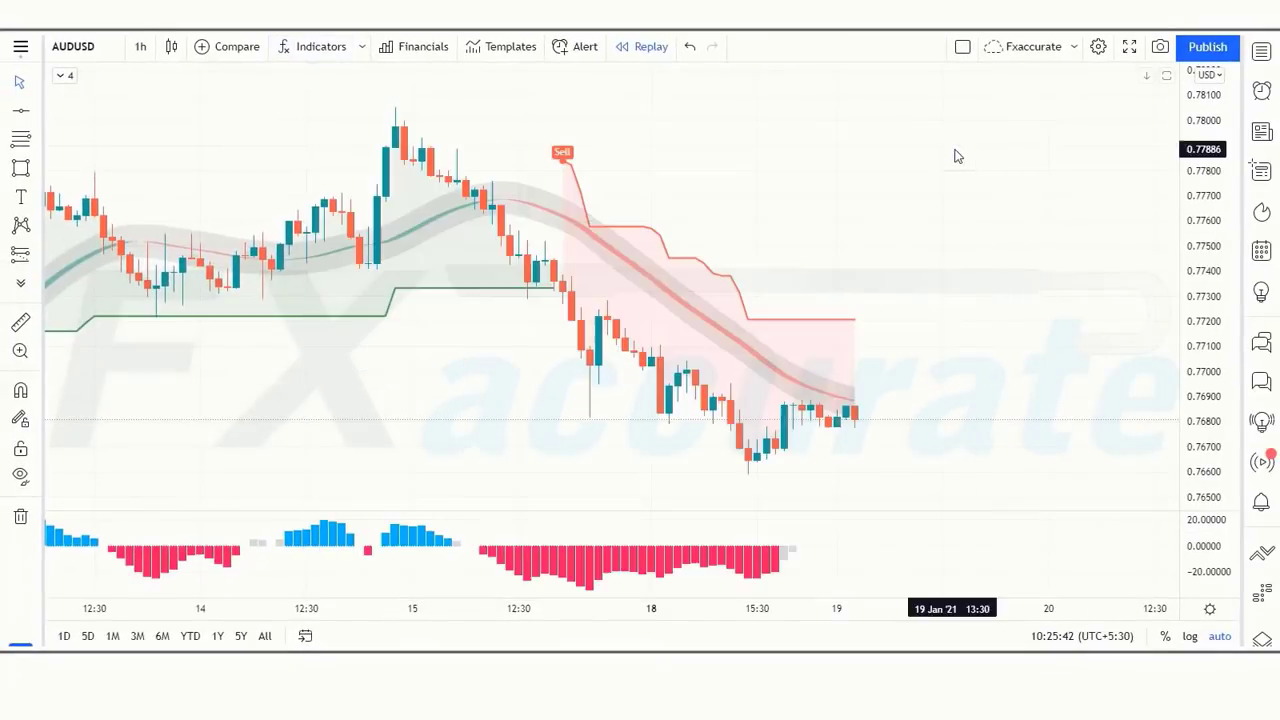
Step: In Trend Indicator A-V2's inputs, set EMA Length to 52 and start clearing the Smoothing value
{"action": "left_click", "coordinate": [557, 207]}
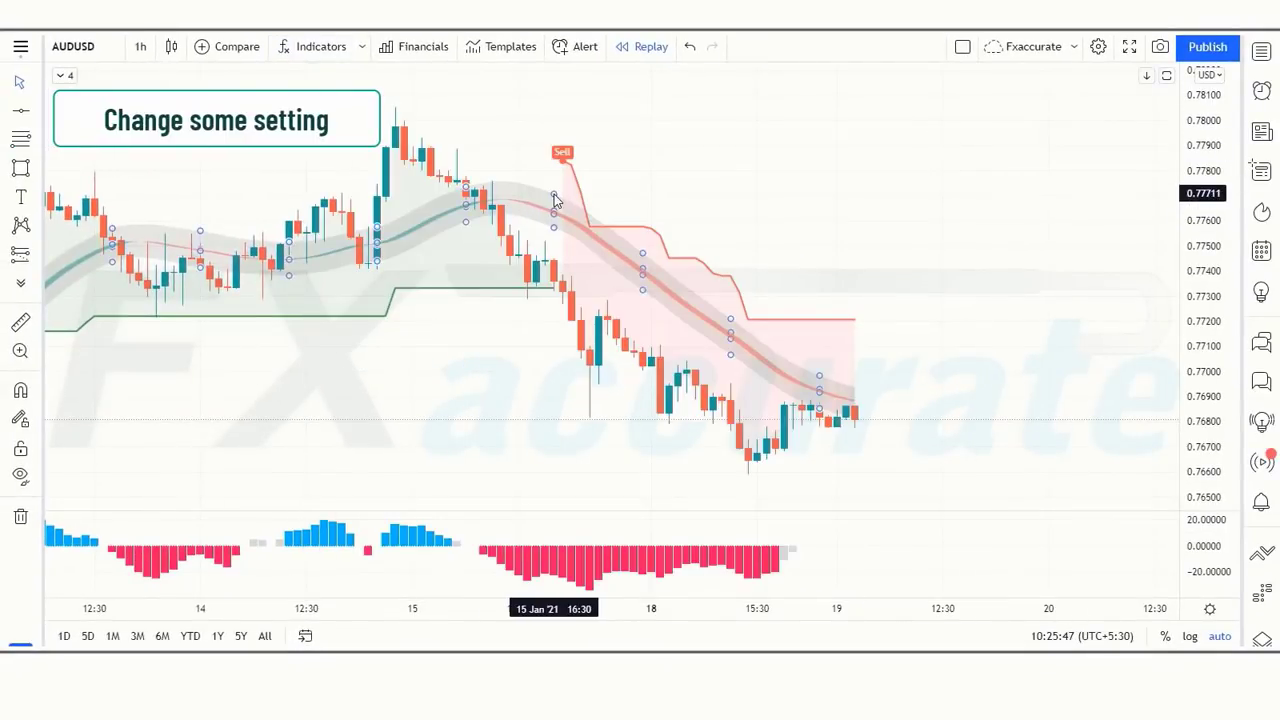
{"action": "double_click", "coordinate": [556, 201]}
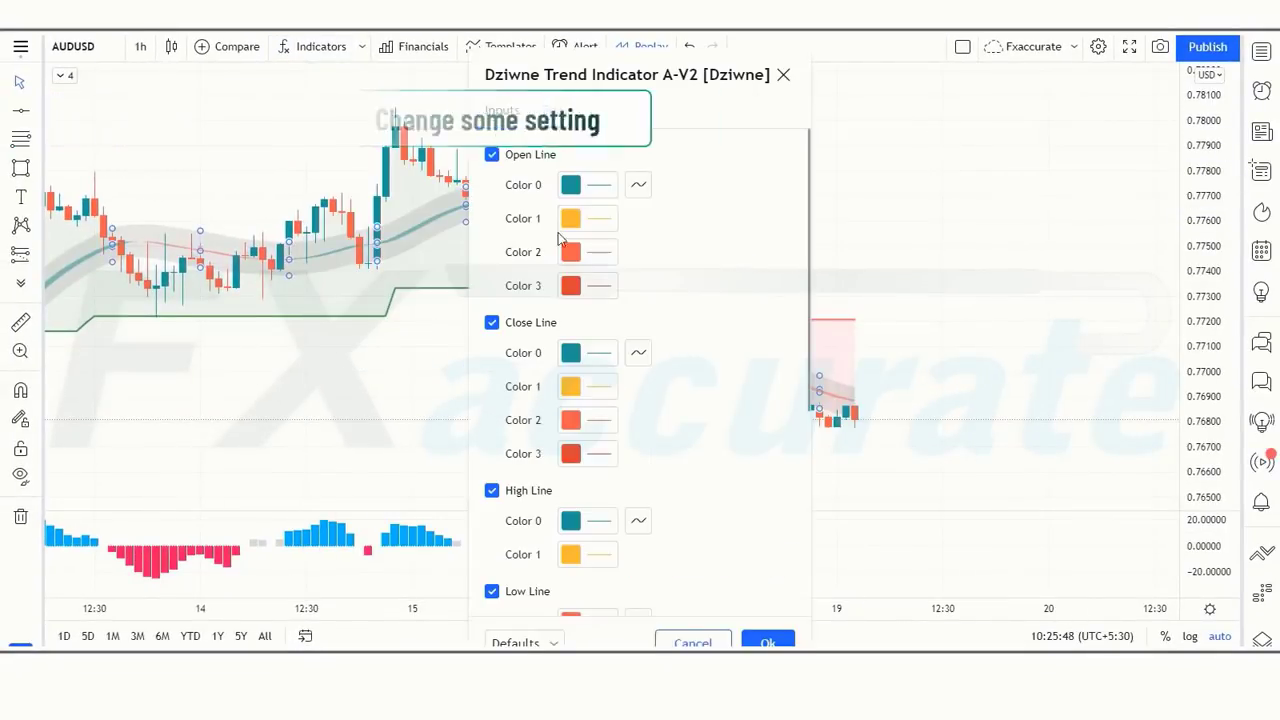
{"action": "left_click", "coordinate": [503, 111]}
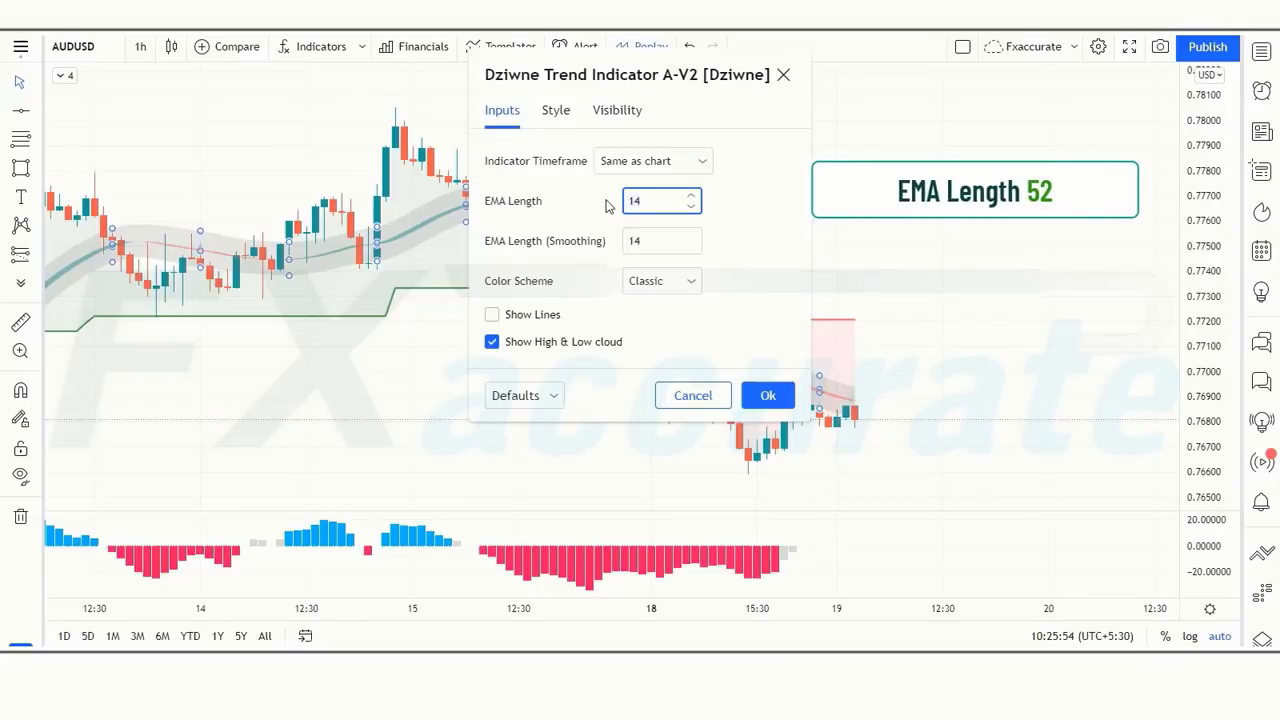
{"action": "left_click", "coordinate": [628, 247]}
{"action": "key", "text": "BackSpace"}
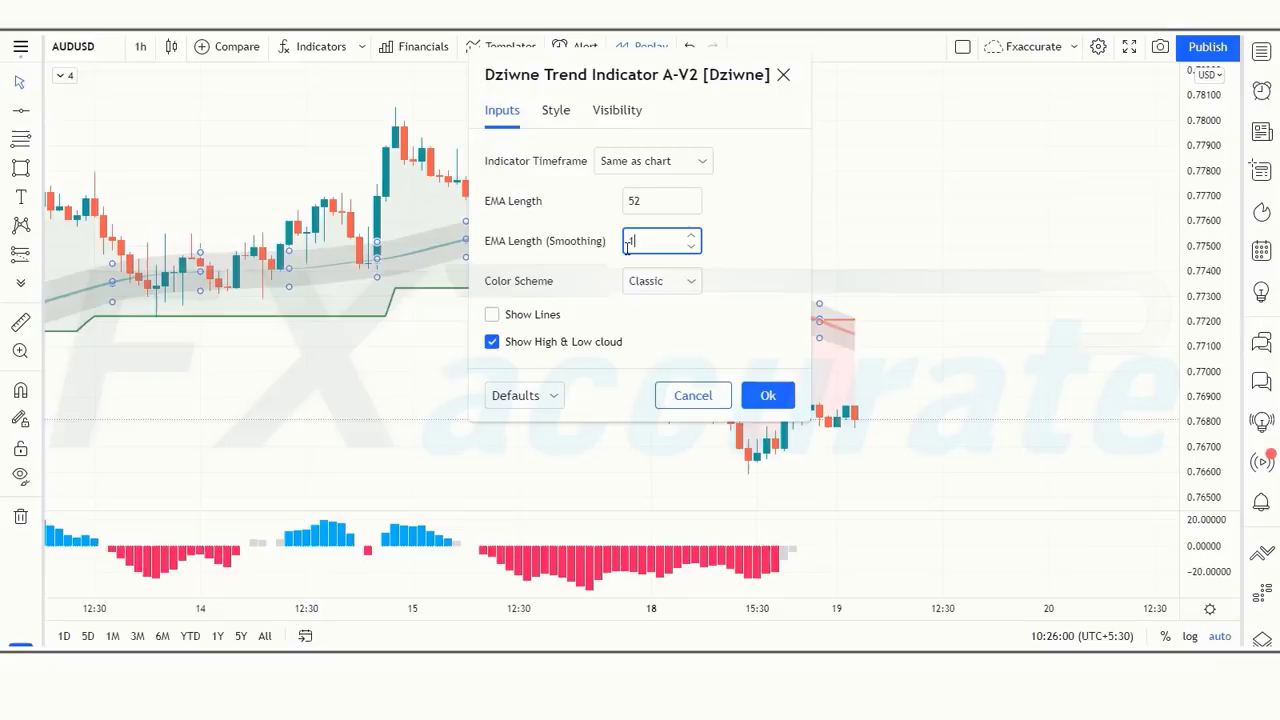